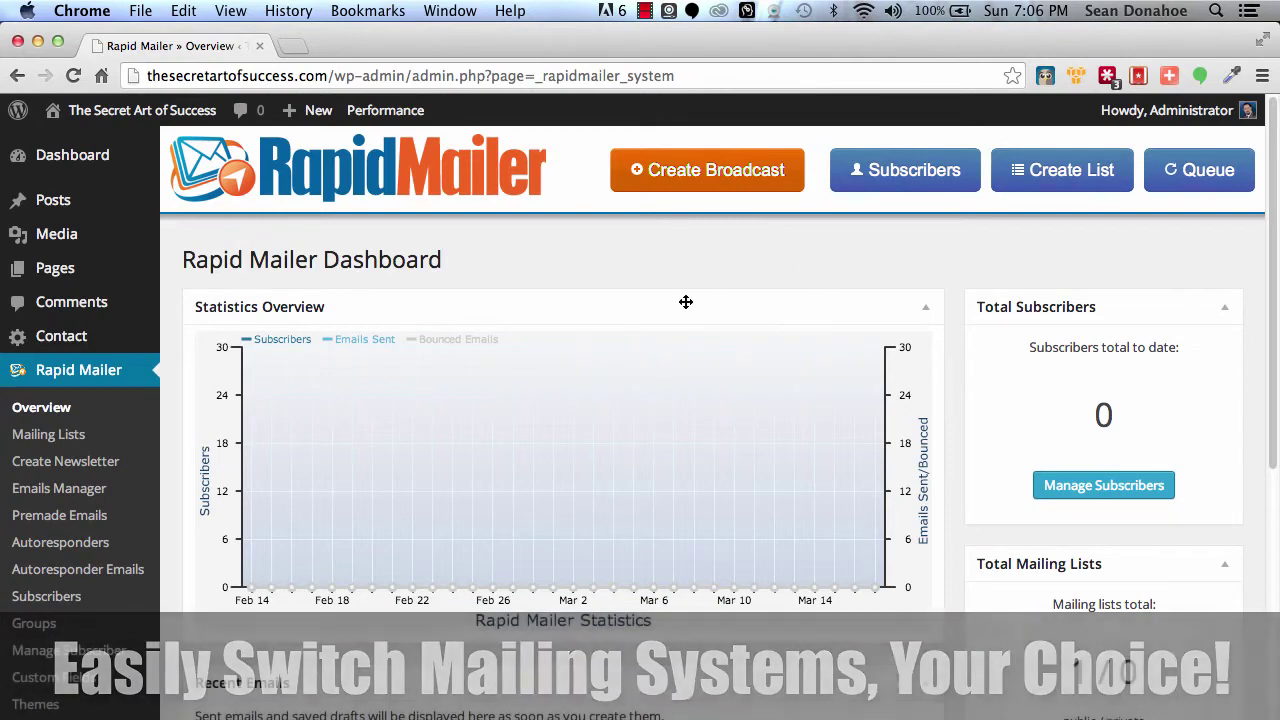
pyautogui.scroll(-3, 731, 292)
pyautogui.scroll(3, 732, 292)
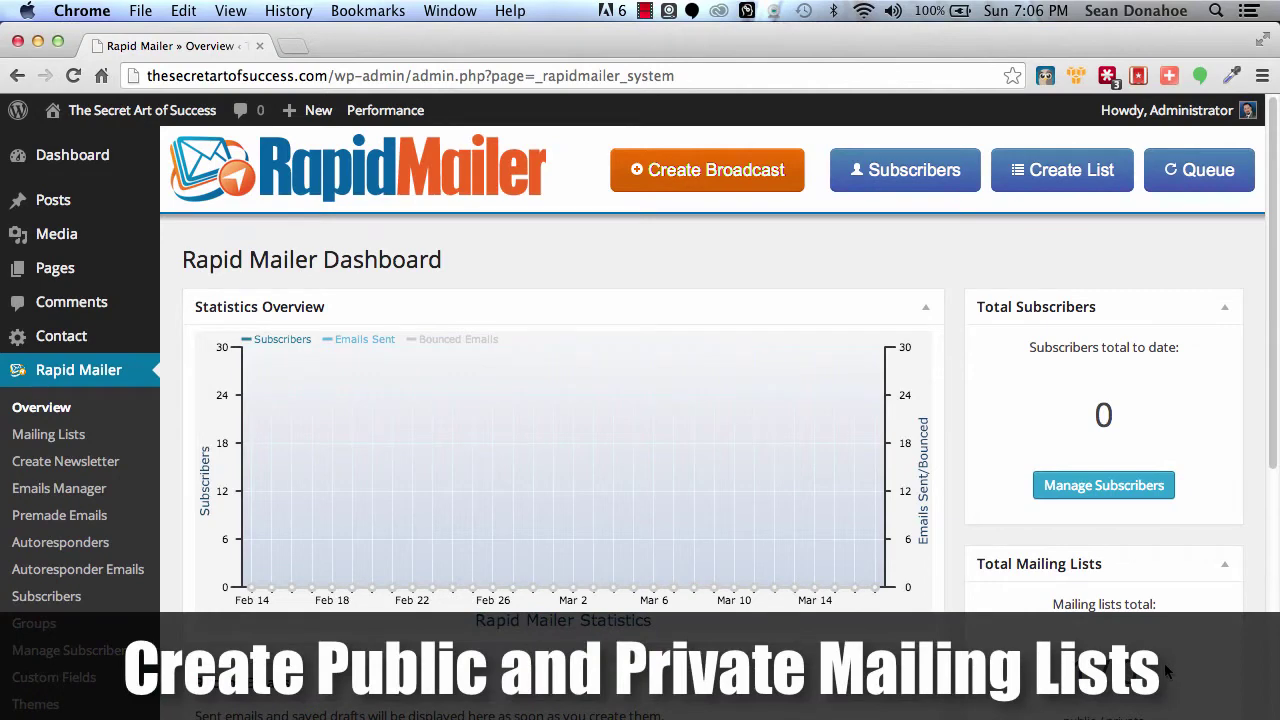
pyautogui.scroll(-4, 1167, 665)
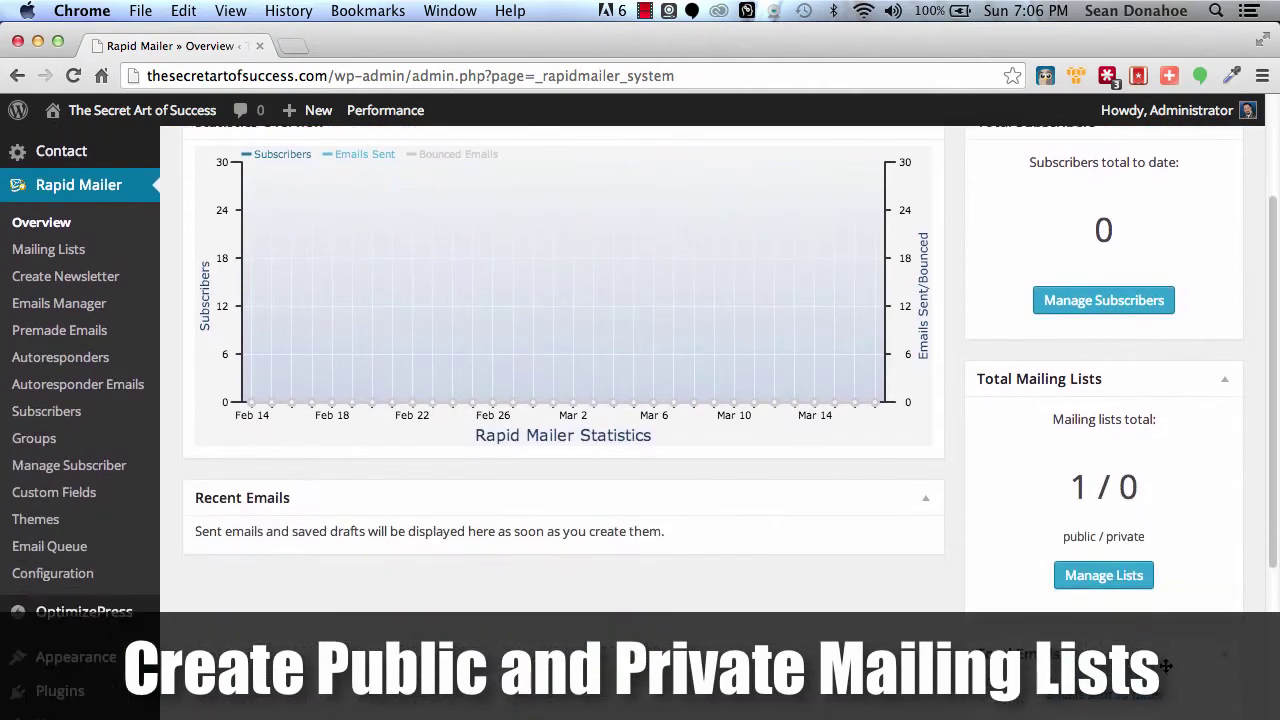
pyautogui.scroll(-7, 1167, 665)
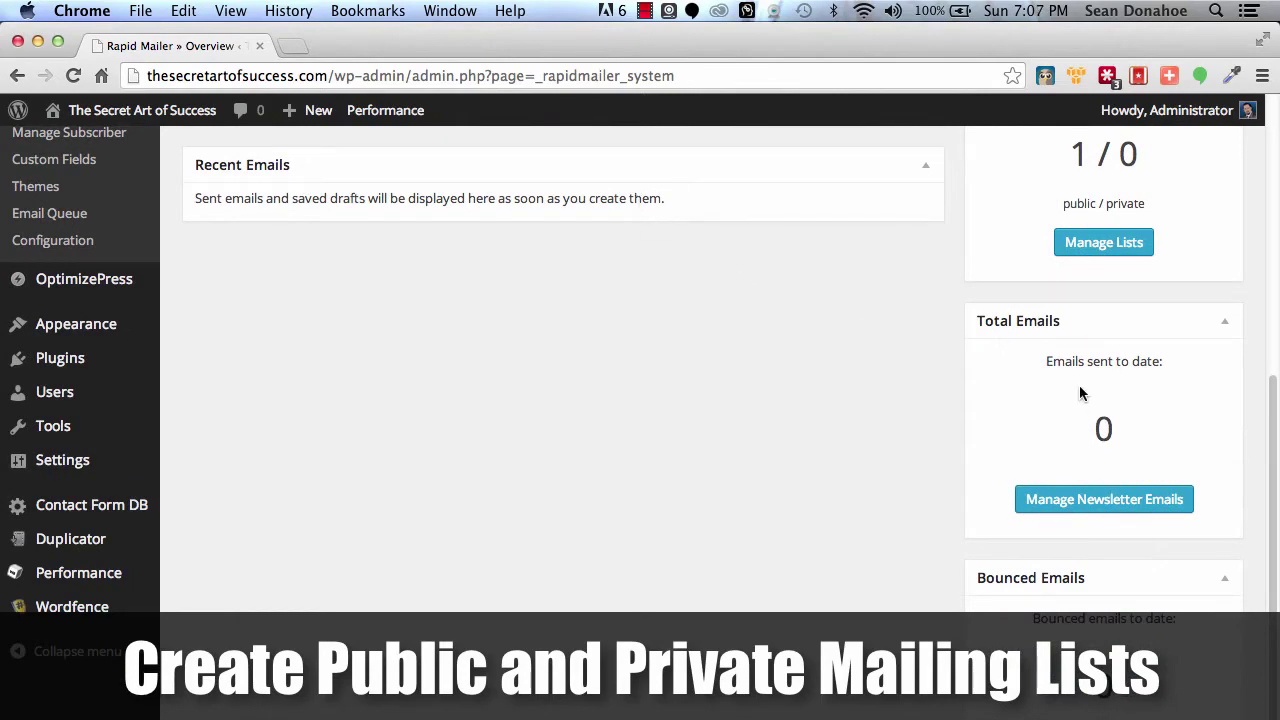
pyautogui.scroll(10, 778, 420)
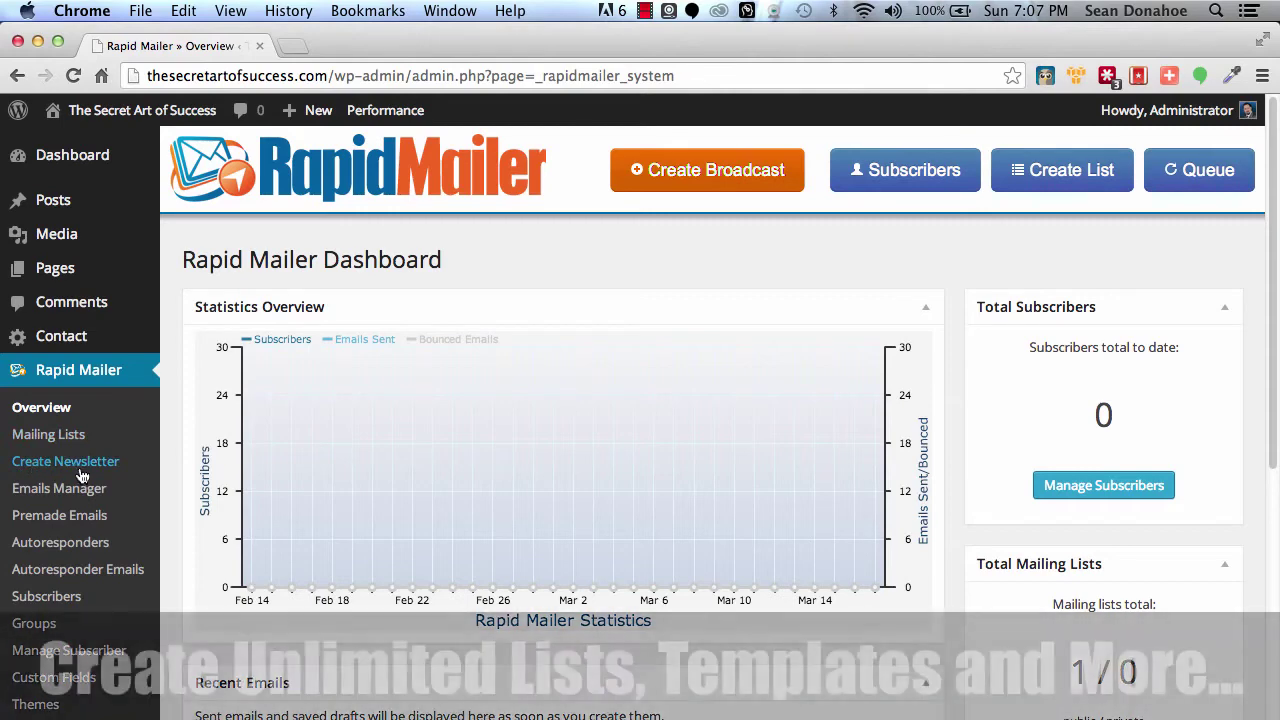
pyautogui.scroll(-1, 80, 466)
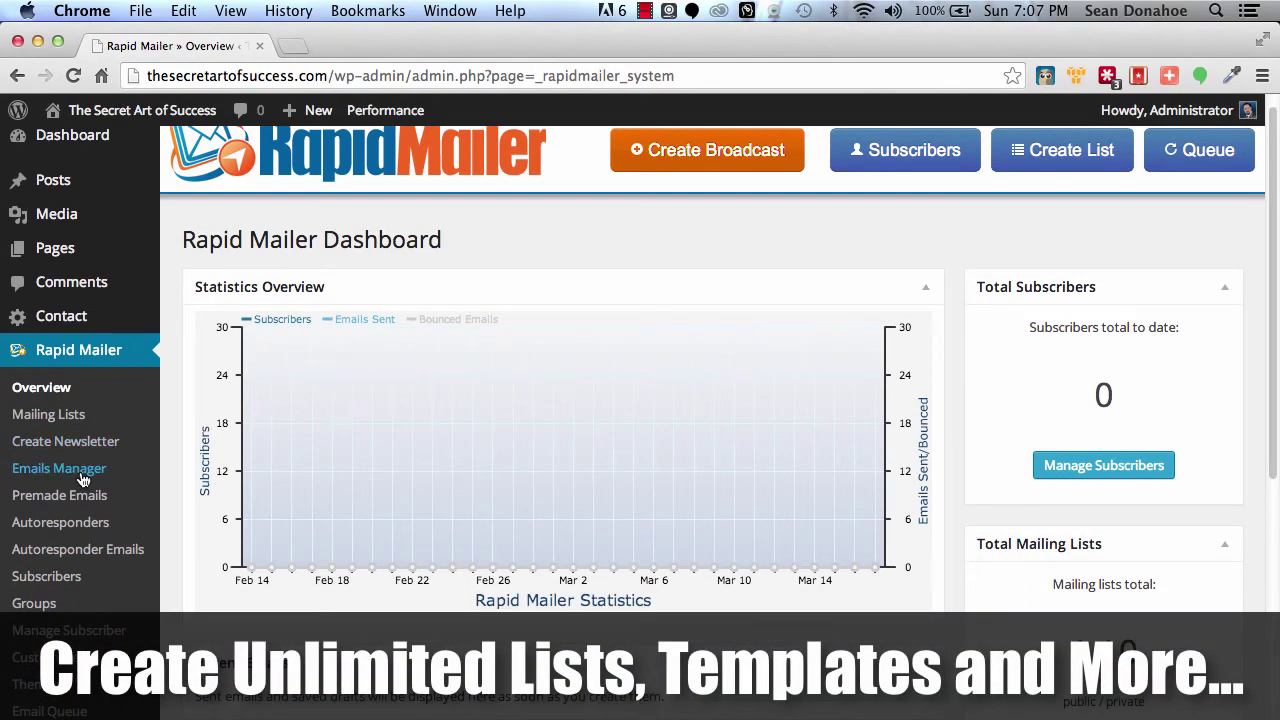
pyautogui.scroll(-2, 83, 480)
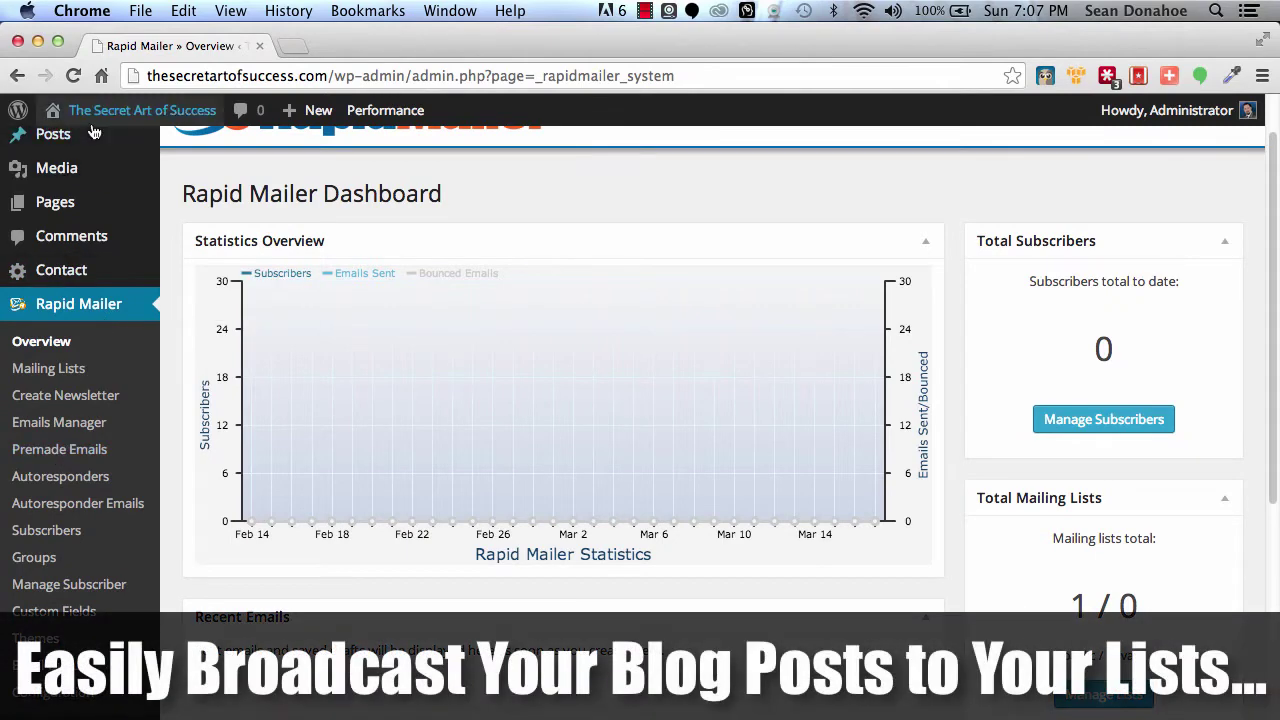
# Open Posts > Add New in a separate browser tab and switch to it.
pyautogui.moveTo(55, 134)
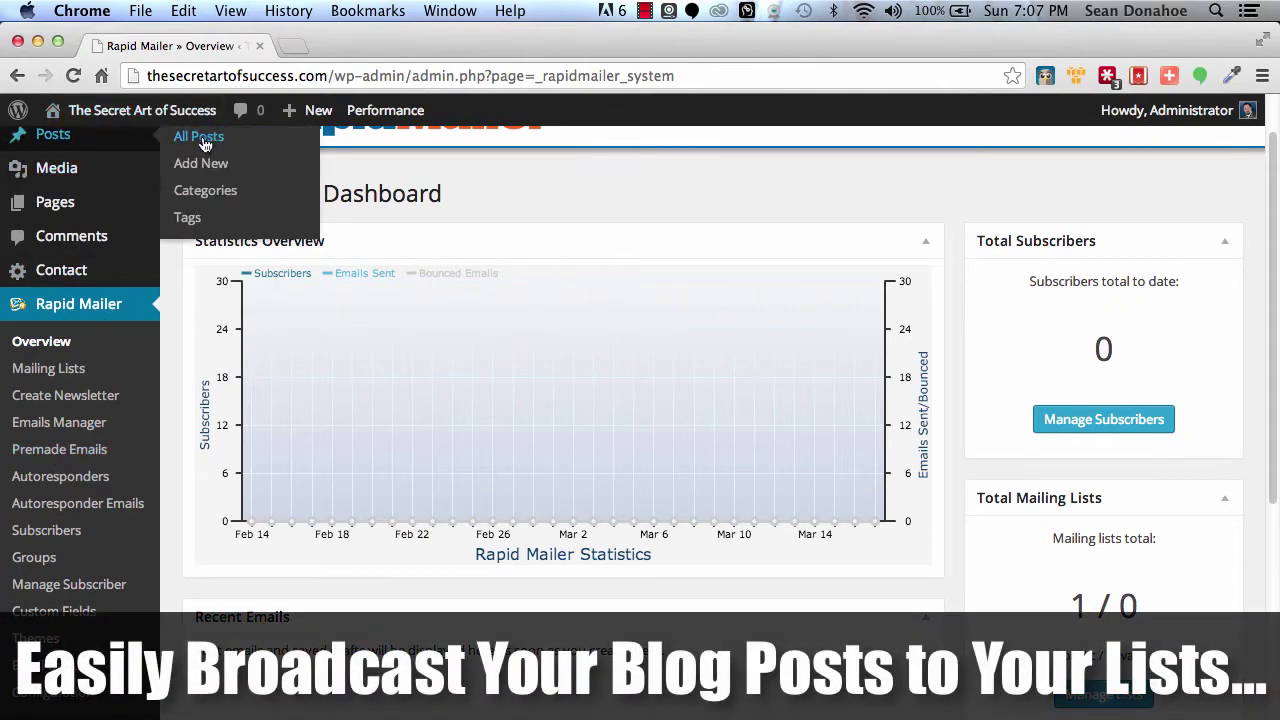
pyautogui.rightClick(207, 160)
pyautogui.click(240, 164)
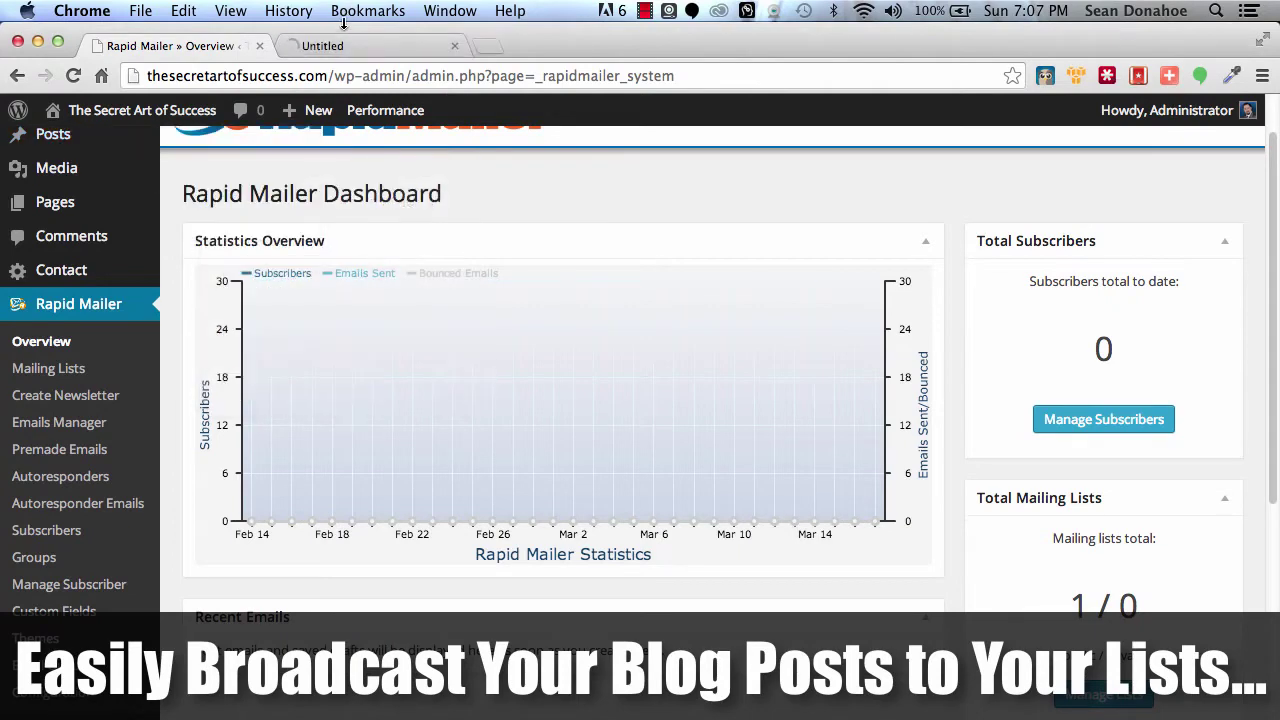
pyautogui.click(331, 48)
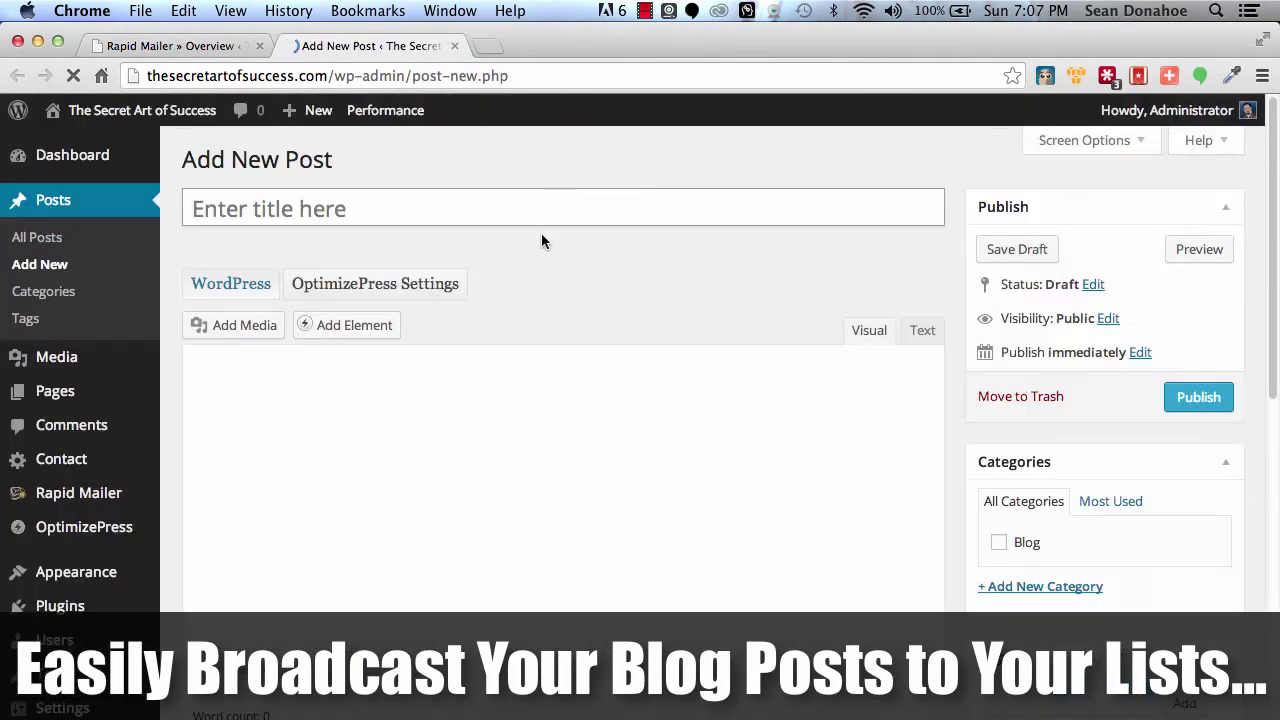
# Select the Default theme in the post's Send as Newsletter section.
pyautogui.scroll(-15, 563, 491)
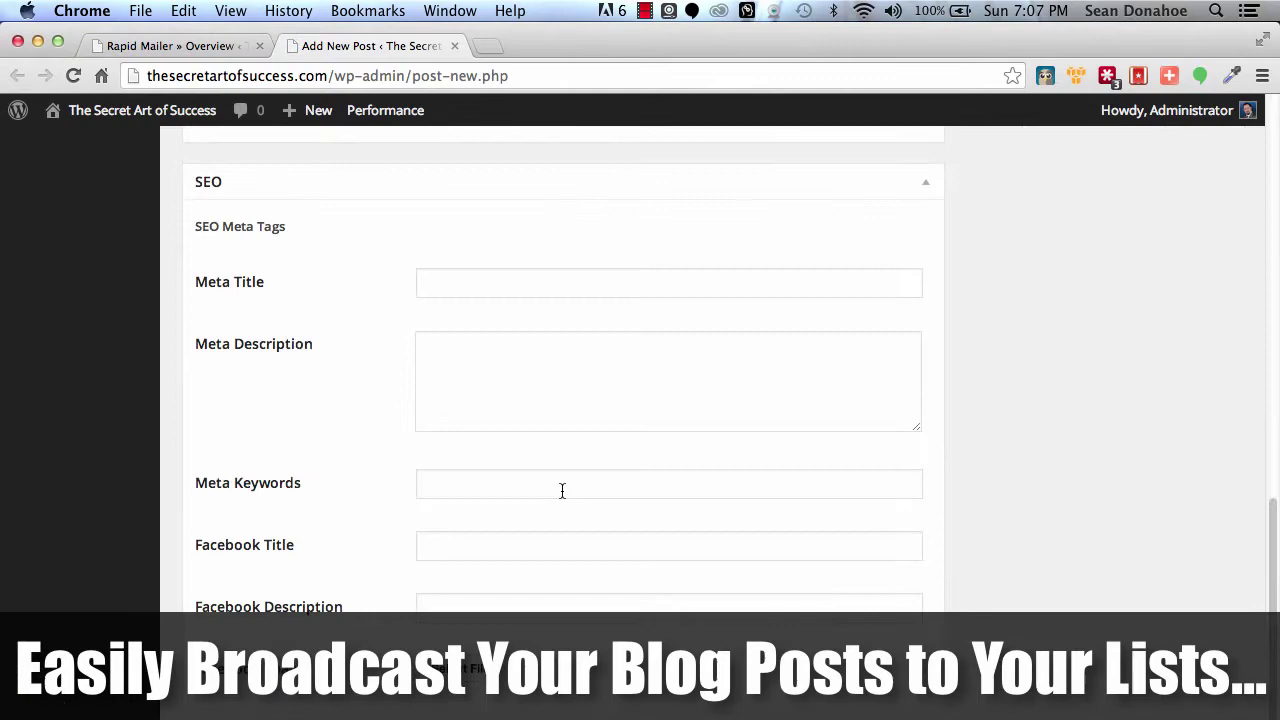
pyautogui.scroll(10, 561, 490)
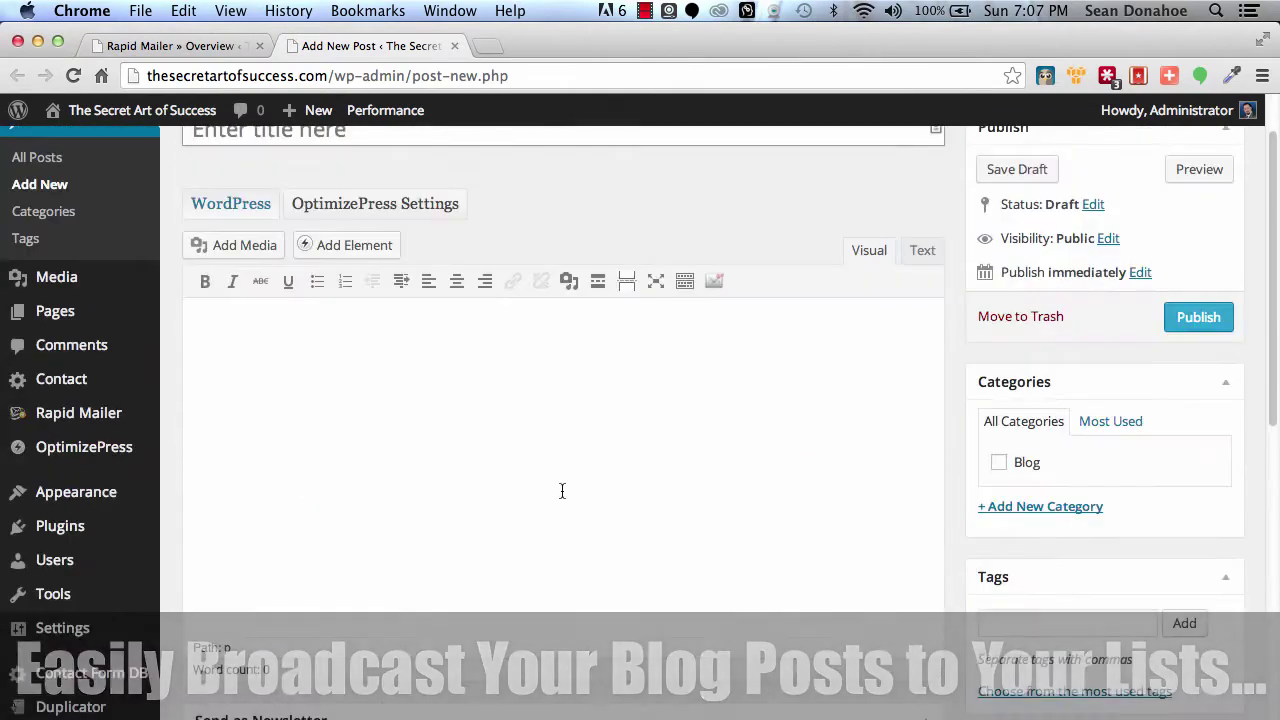
pyautogui.scroll(-7, 561, 490)
pyautogui.scroll(3, 561, 490)
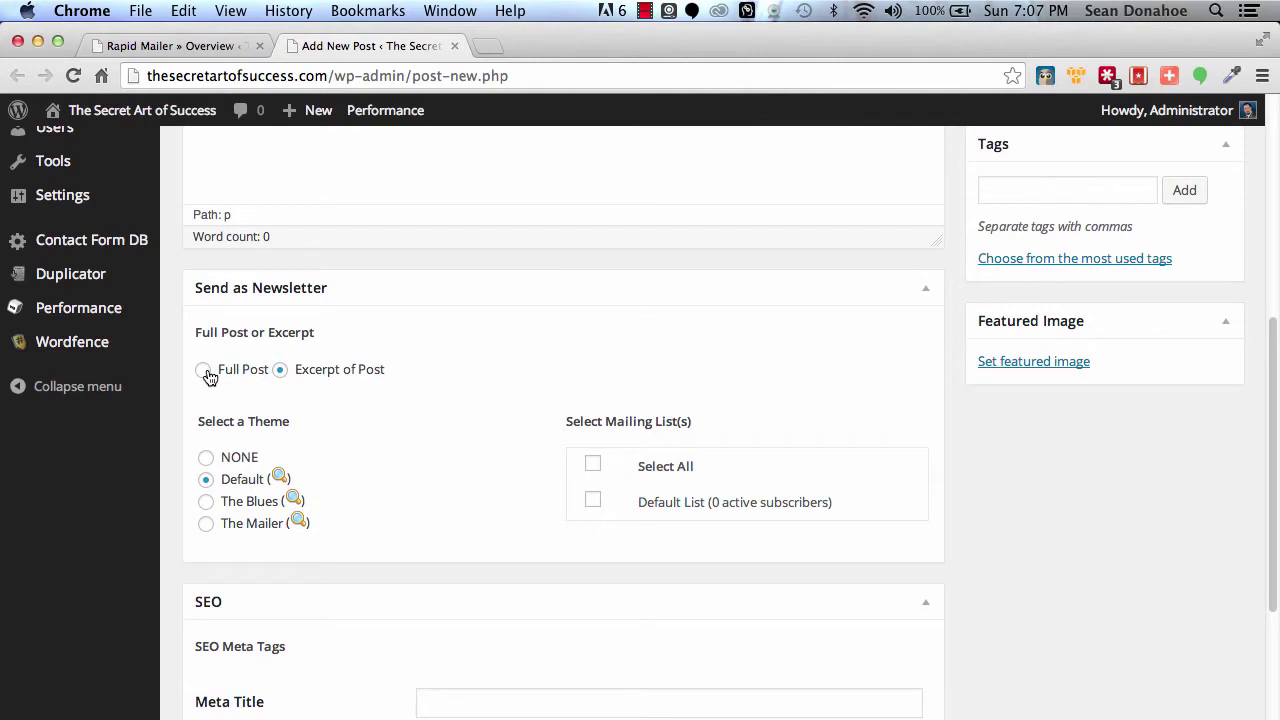
pyautogui.click(205, 479)
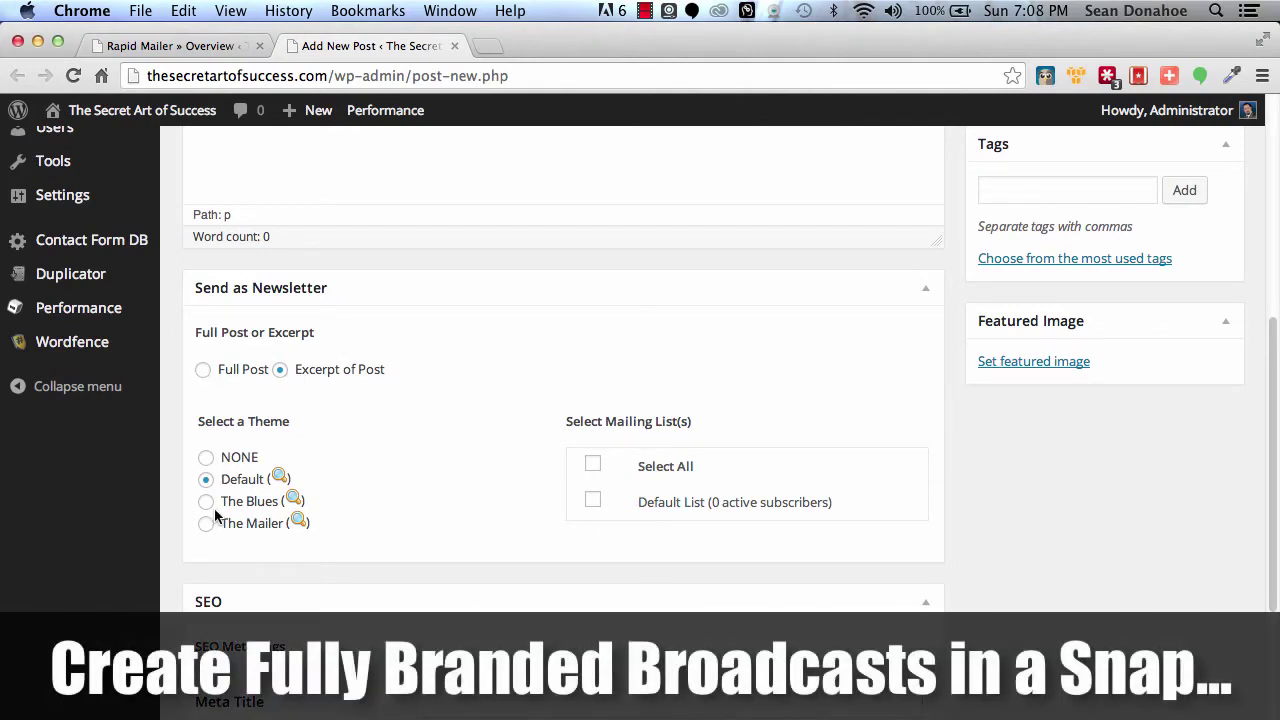
pyautogui.click(296, 502)
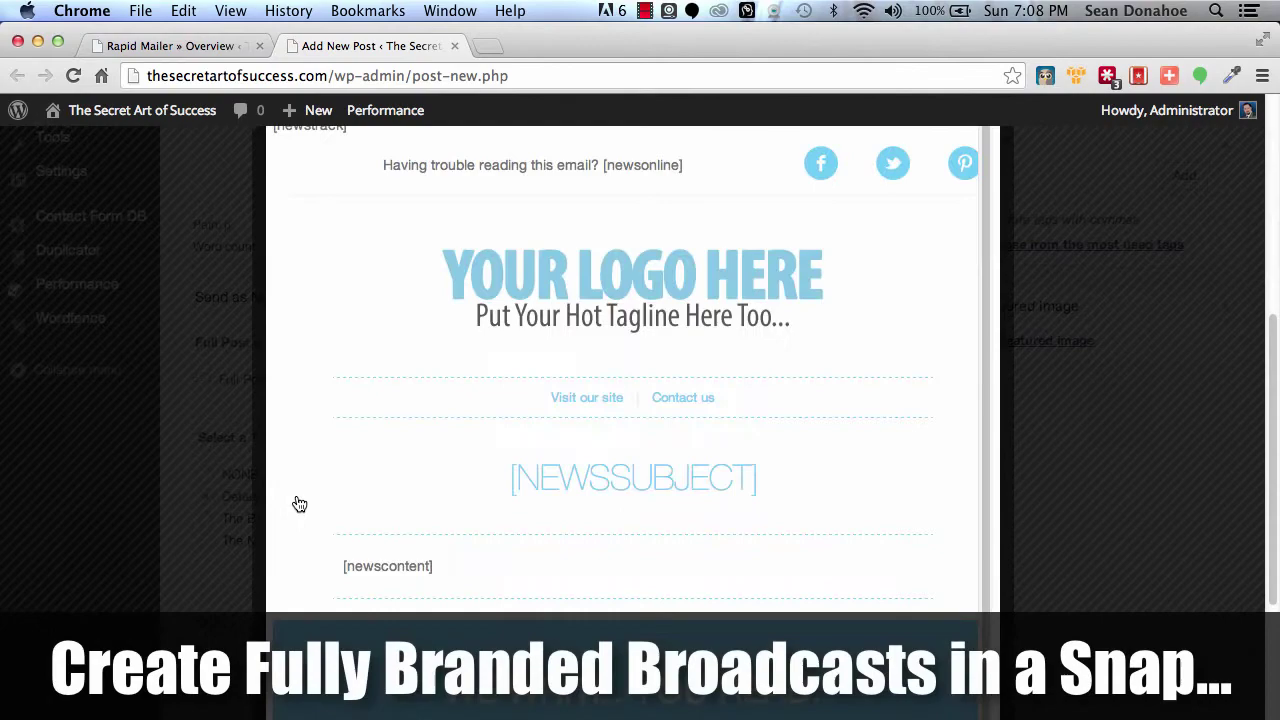
pyautogui.scroll(-5, 580, 340)
pyautogui.scroll(-3, 557, 347)
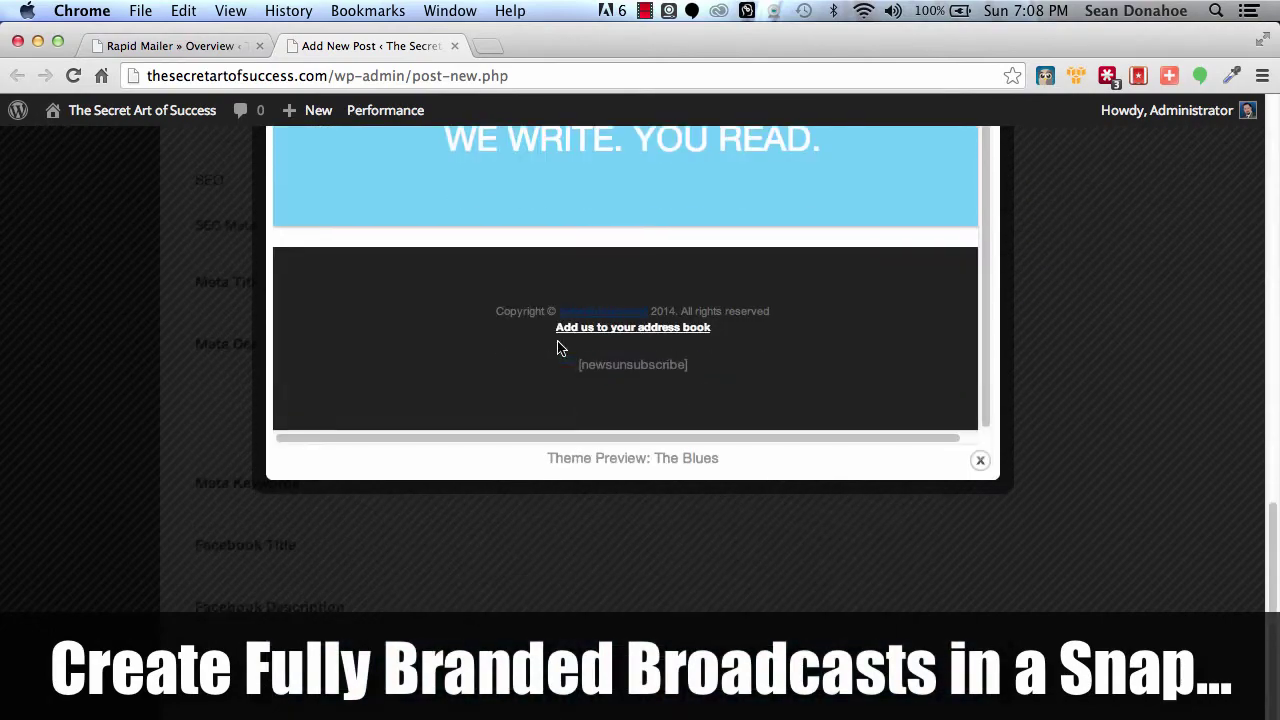
pyautogui.scroll(7, 557, 347)
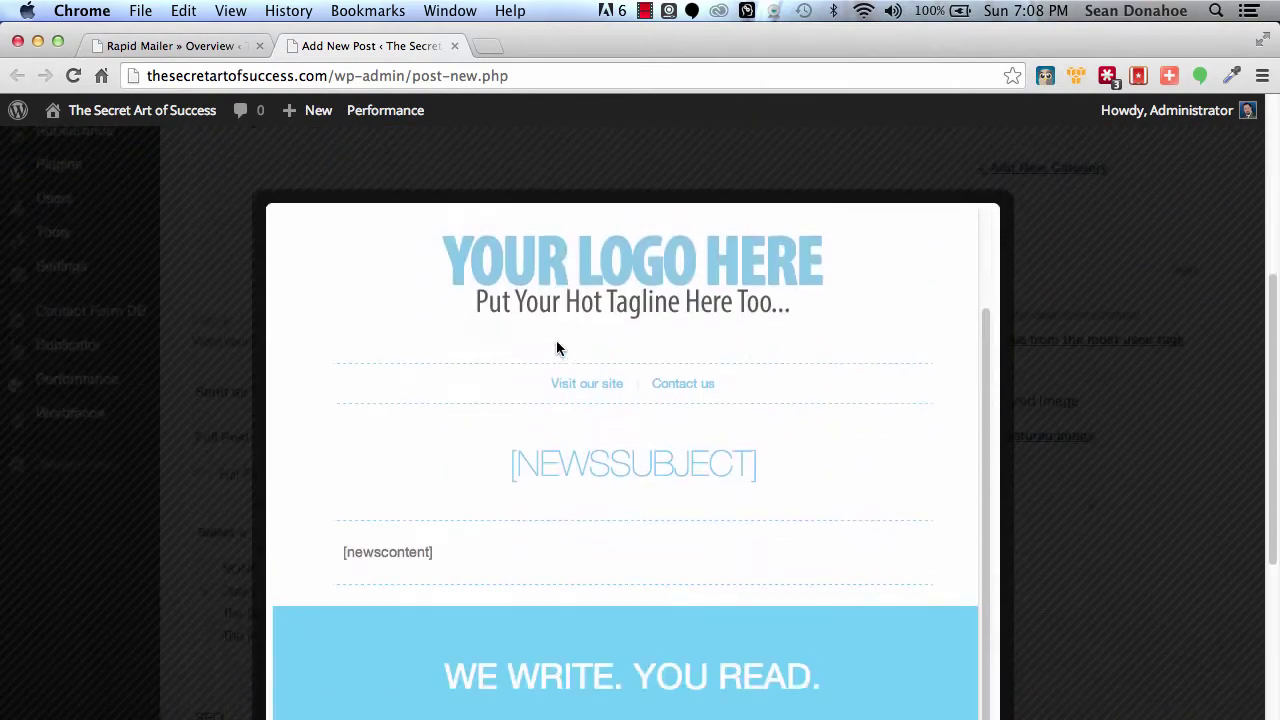
pyautogui.scroll(5, 916, 212)
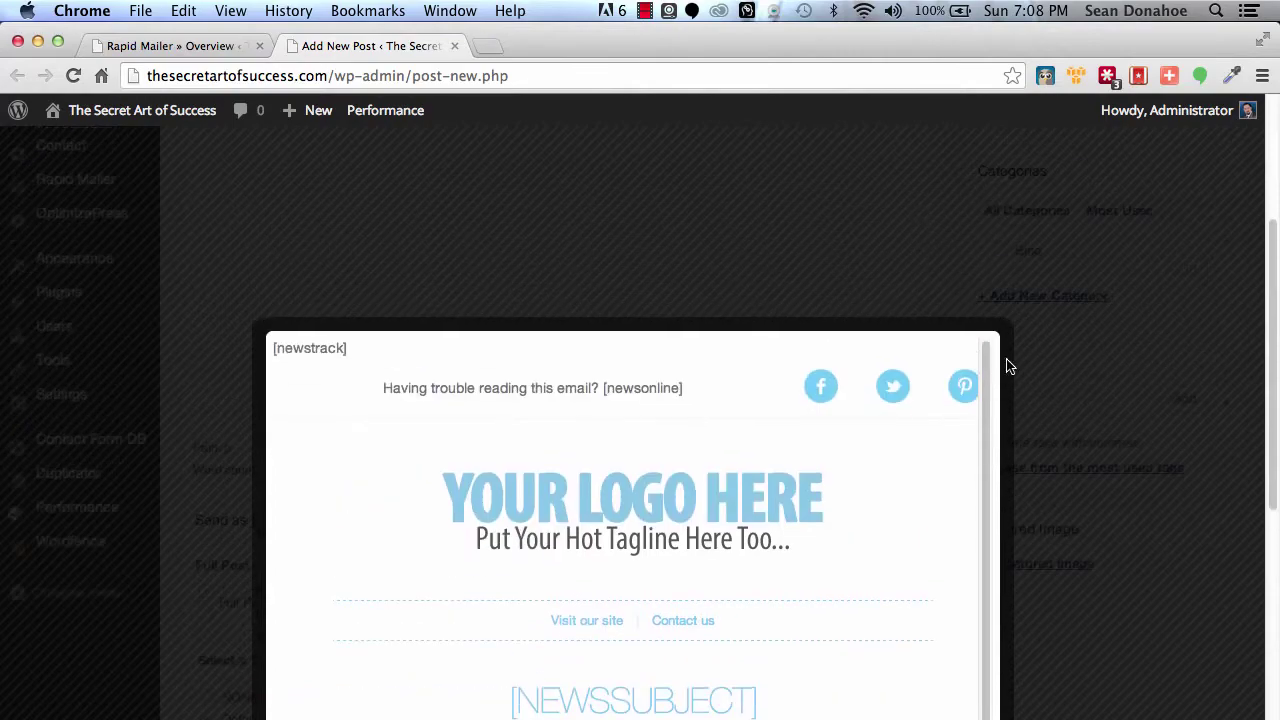
pyautogui.scroll(-7, 1032, 386)
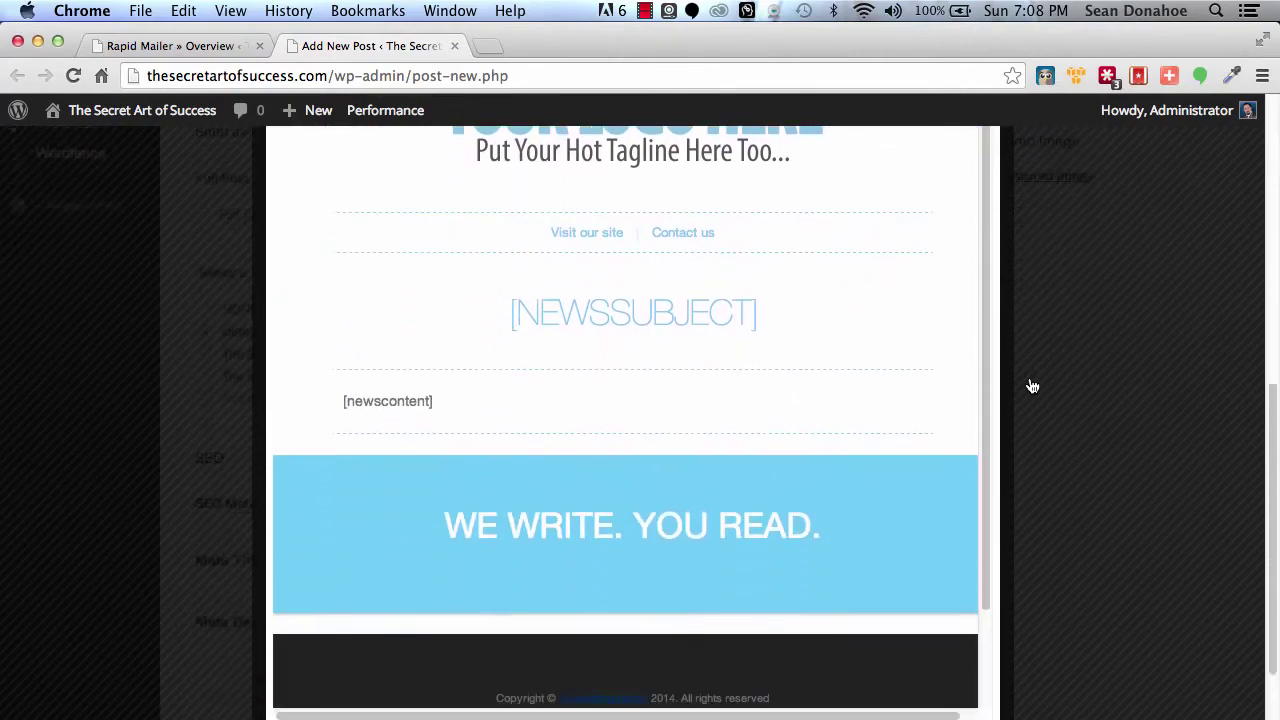
pyautogui.click(1004, 694)
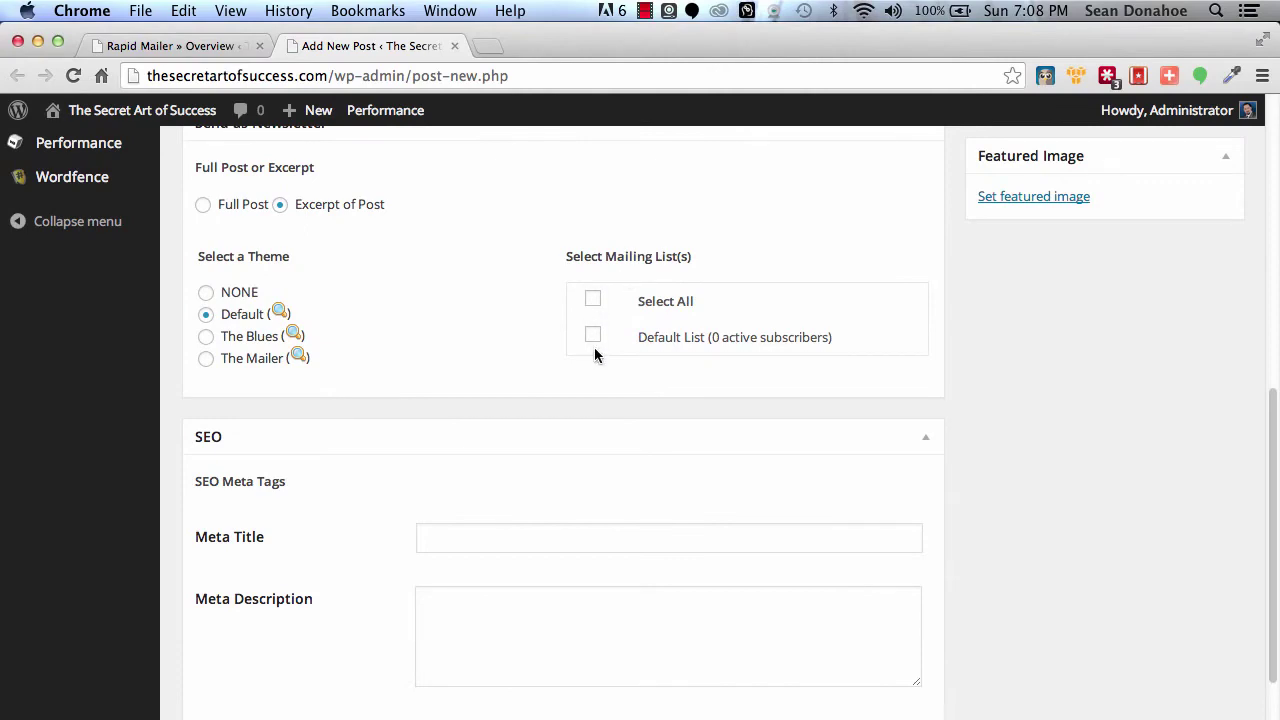
# Go from the new post back to the Rapid Mailer Overview, which shows 0 subscribers.
pyautogui.scroll(5, 481, 328)
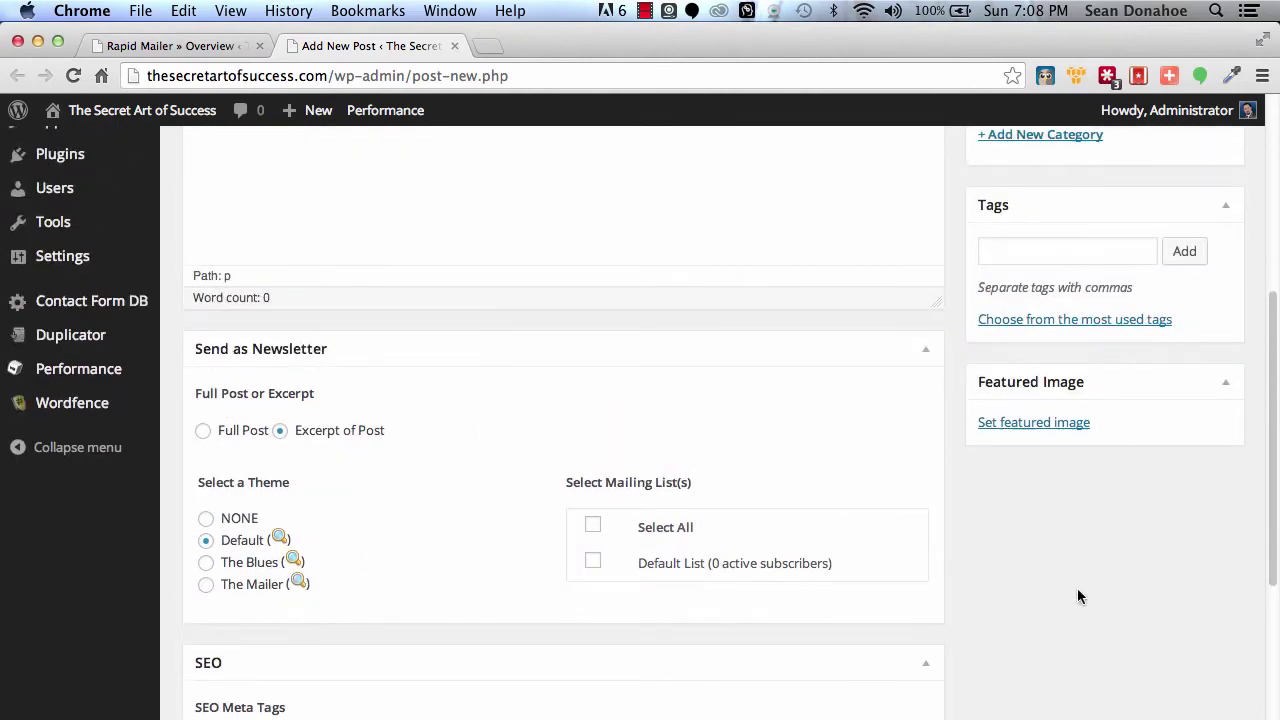
pyautogui.scroll(9, 1078, 592)
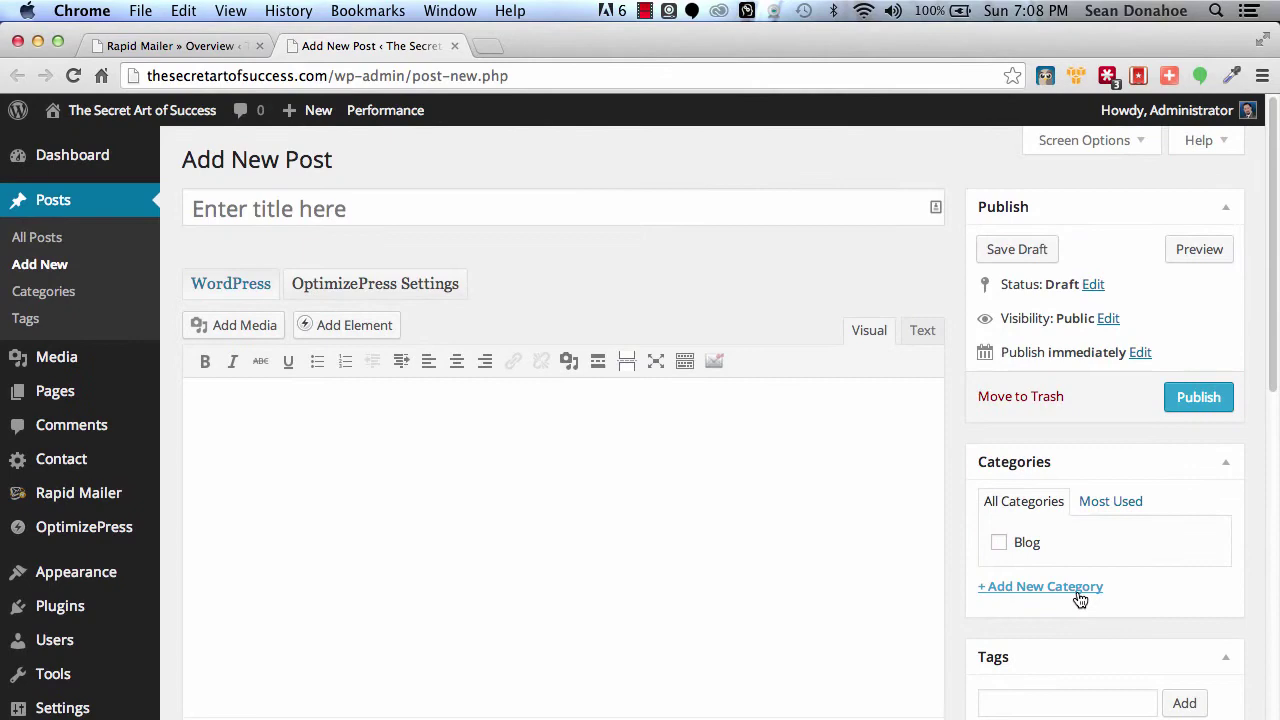
pyautogui.scroll(-10, 1080, 598)
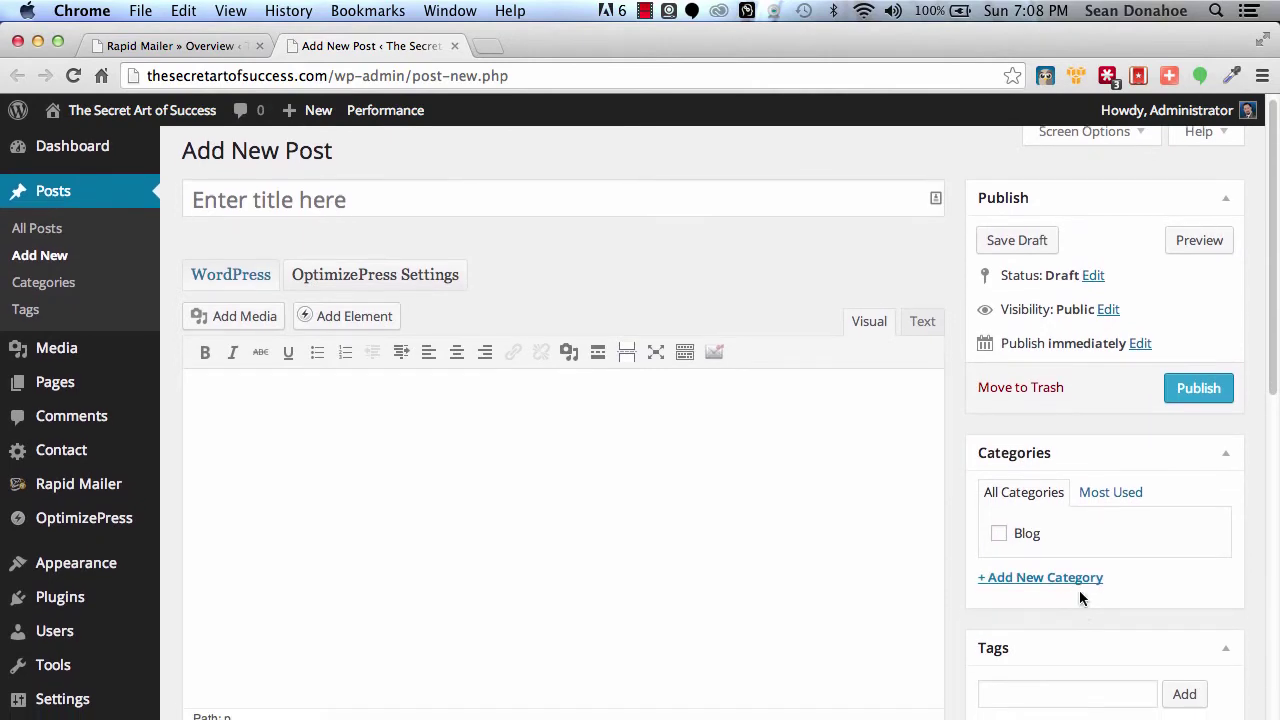
pyautogui.scroll(-3, 1079, 598)
pyautogui.scroll(12, 1079, 598)
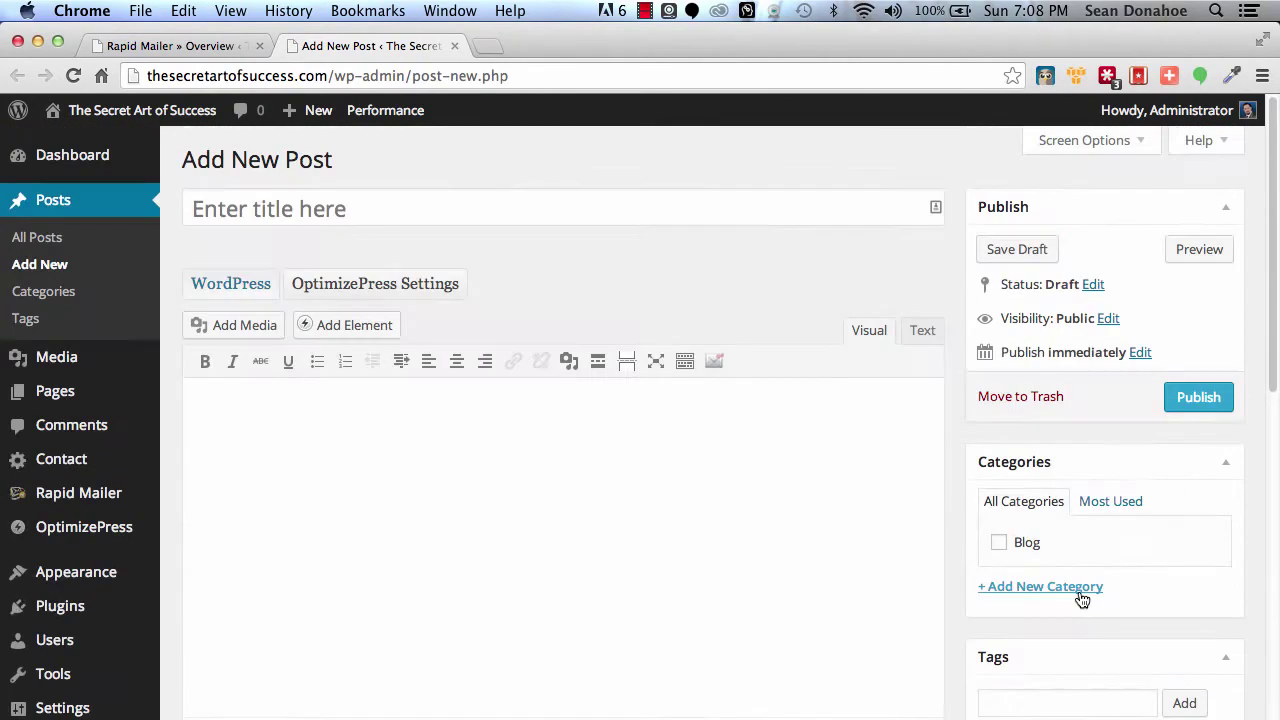
pyautogui.moveTo(66, 490)
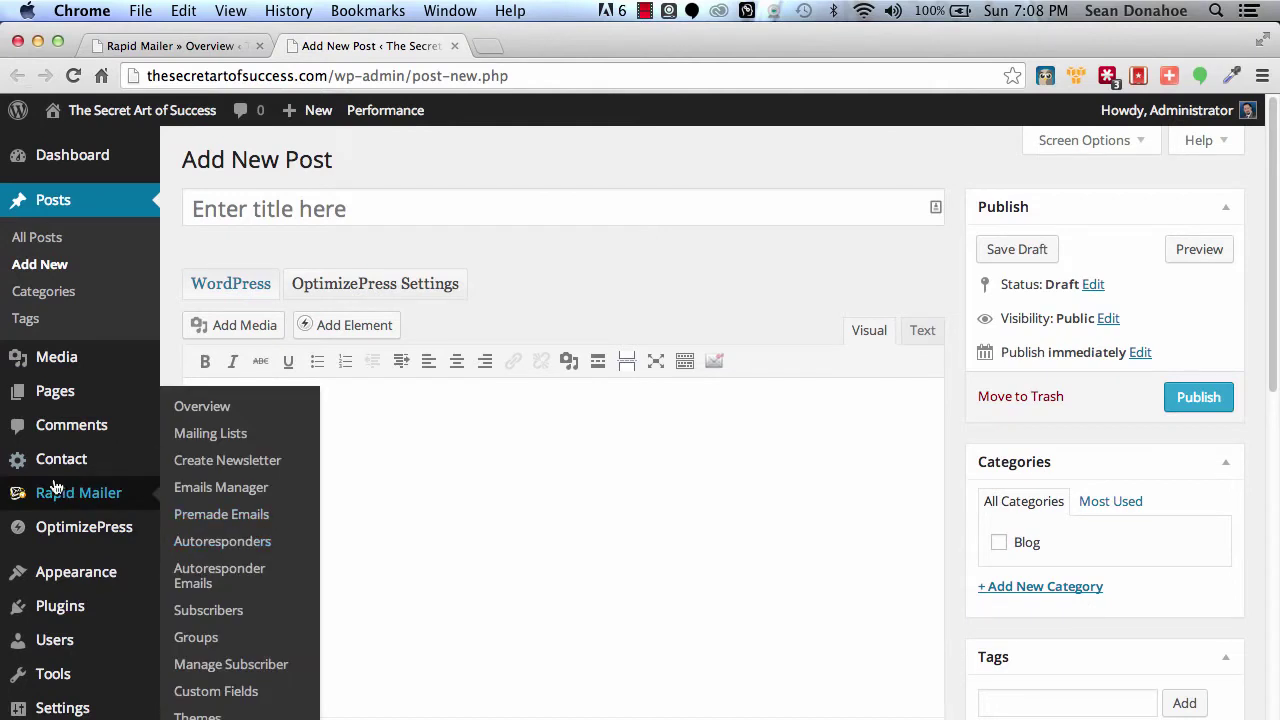
pyautogui.click(53, 490)
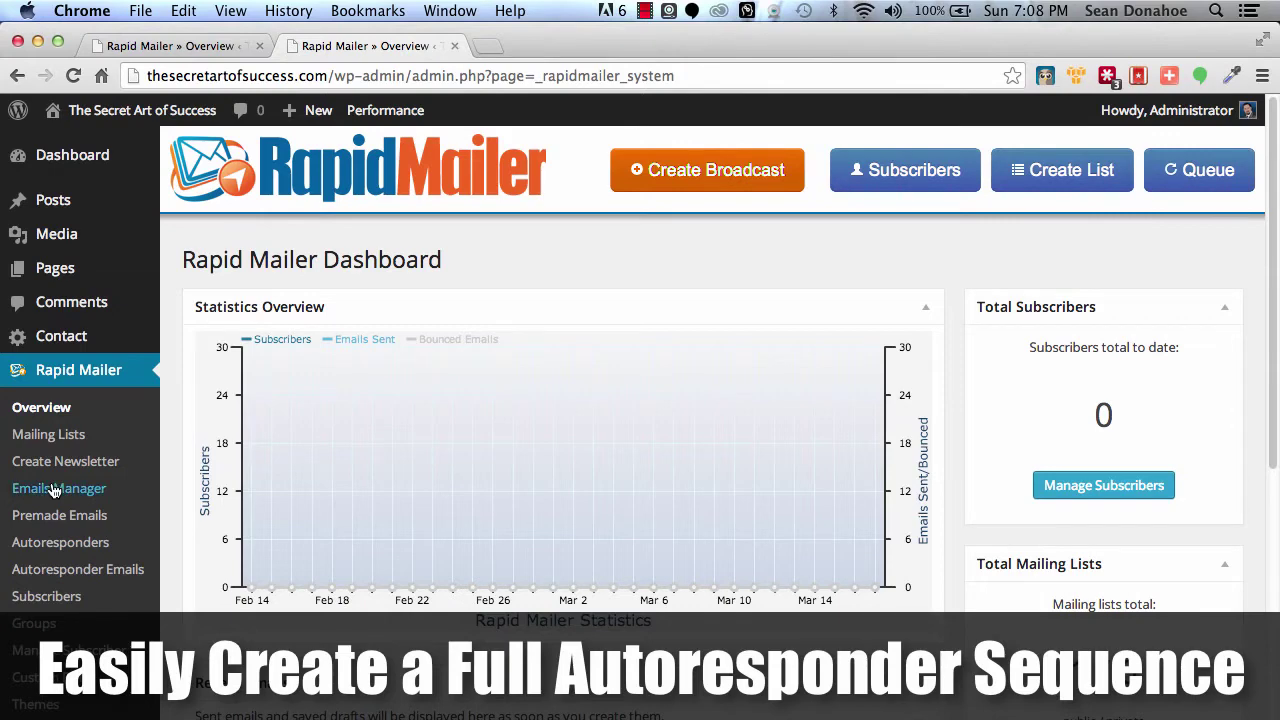
pyautogui.scroll(-3, 55, 488)
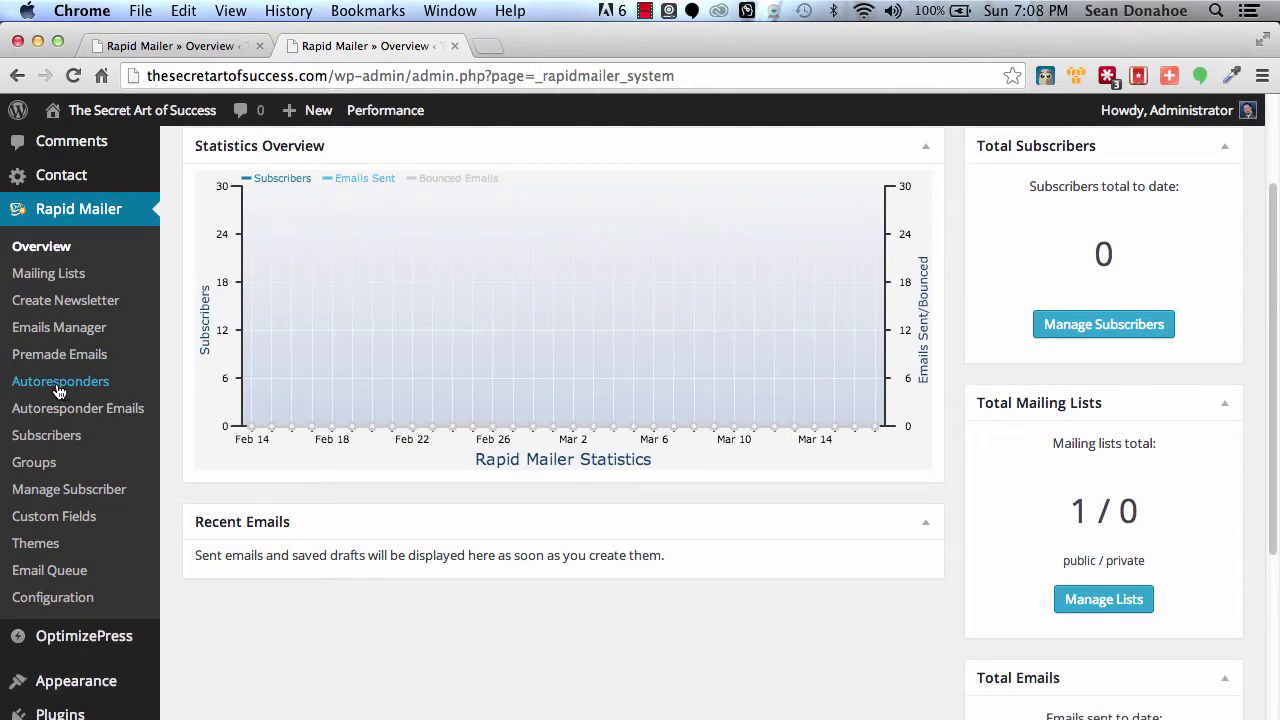
# Start a new autoresponder named 'IMSC Sign Up'.
pyautogui.click(59, 388)
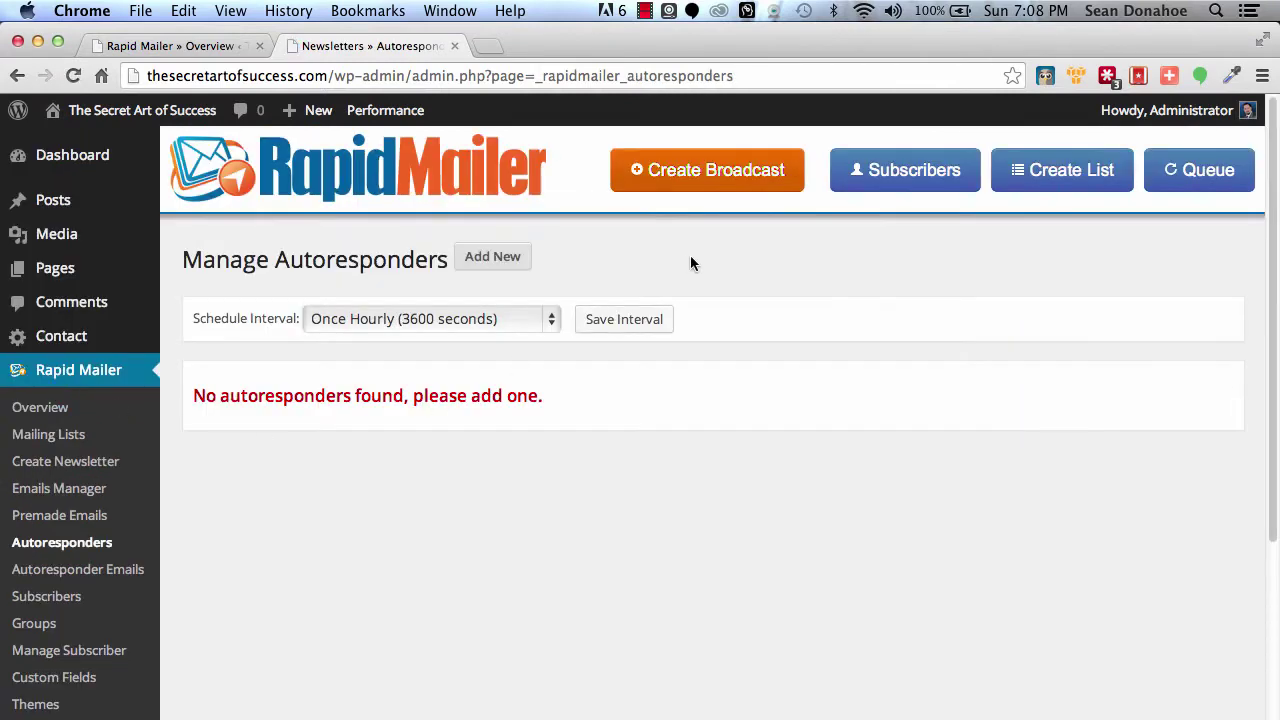
pyautogui.click(505, 263)
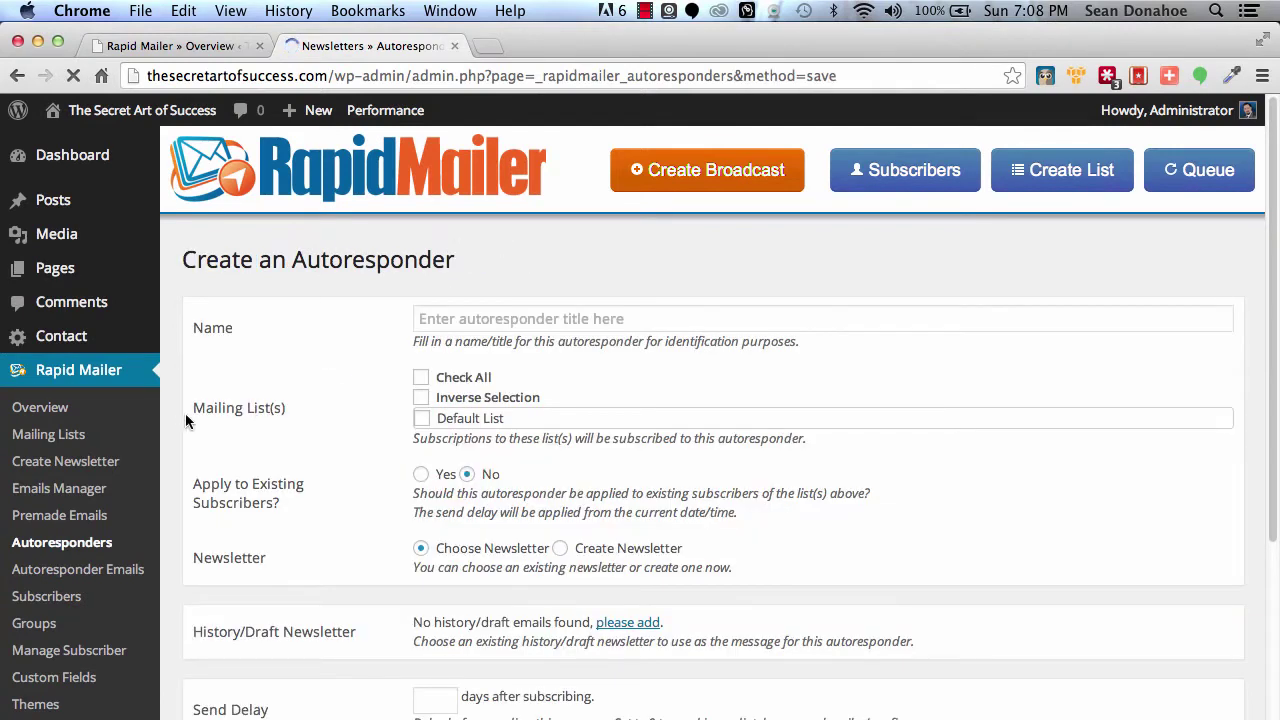
pyautogui.scroll(-1, 263, 408)
pyautogui.click(480, 274)
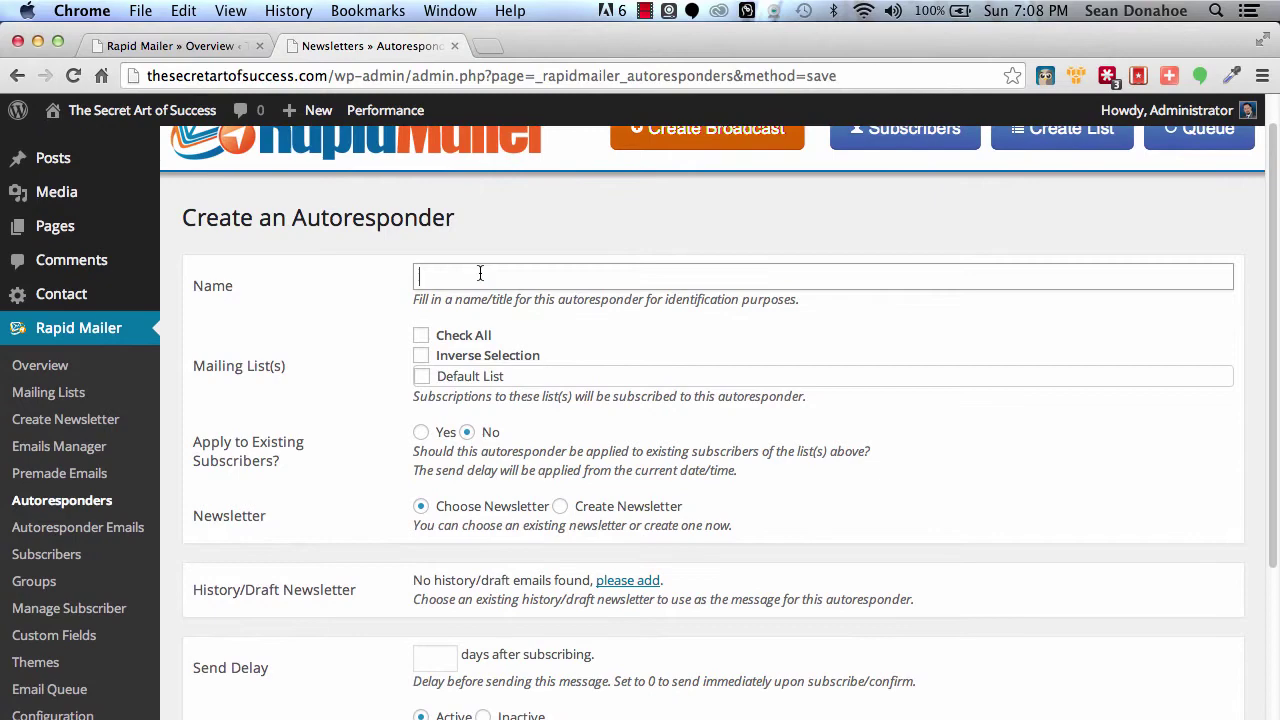
pyautogui.write('IMSC')
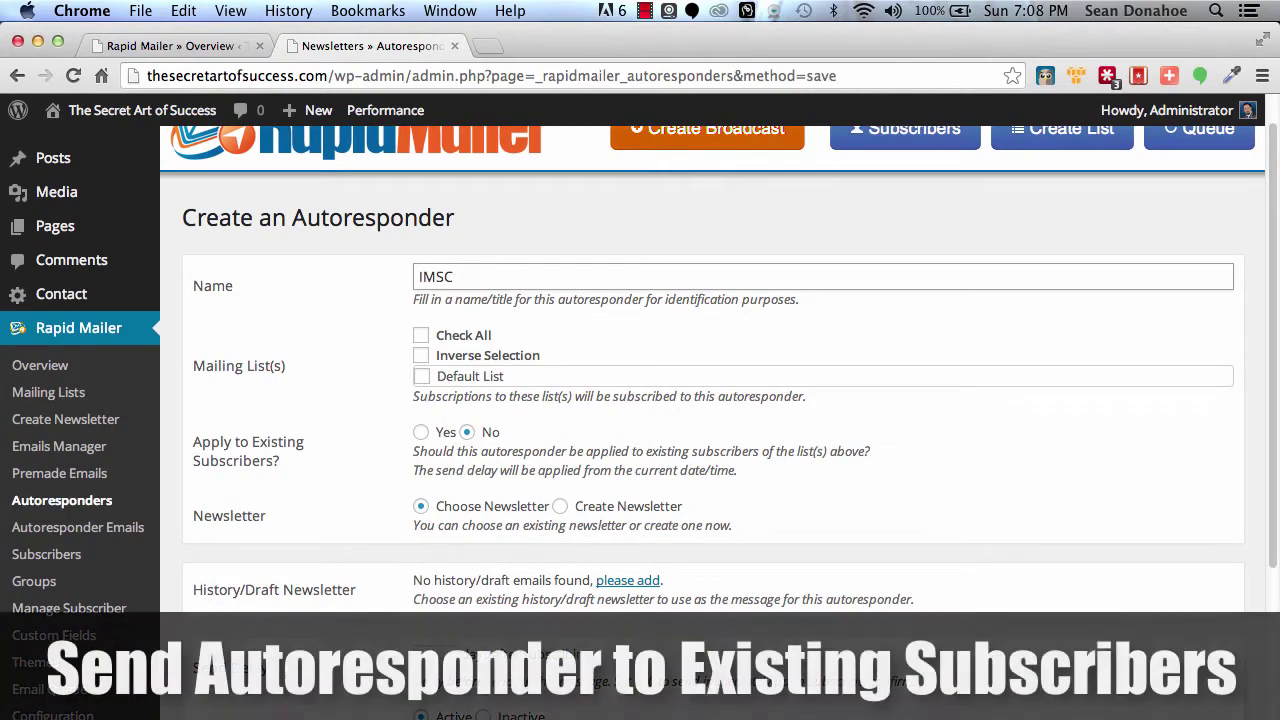
pyautogui.write(' Sign Up')
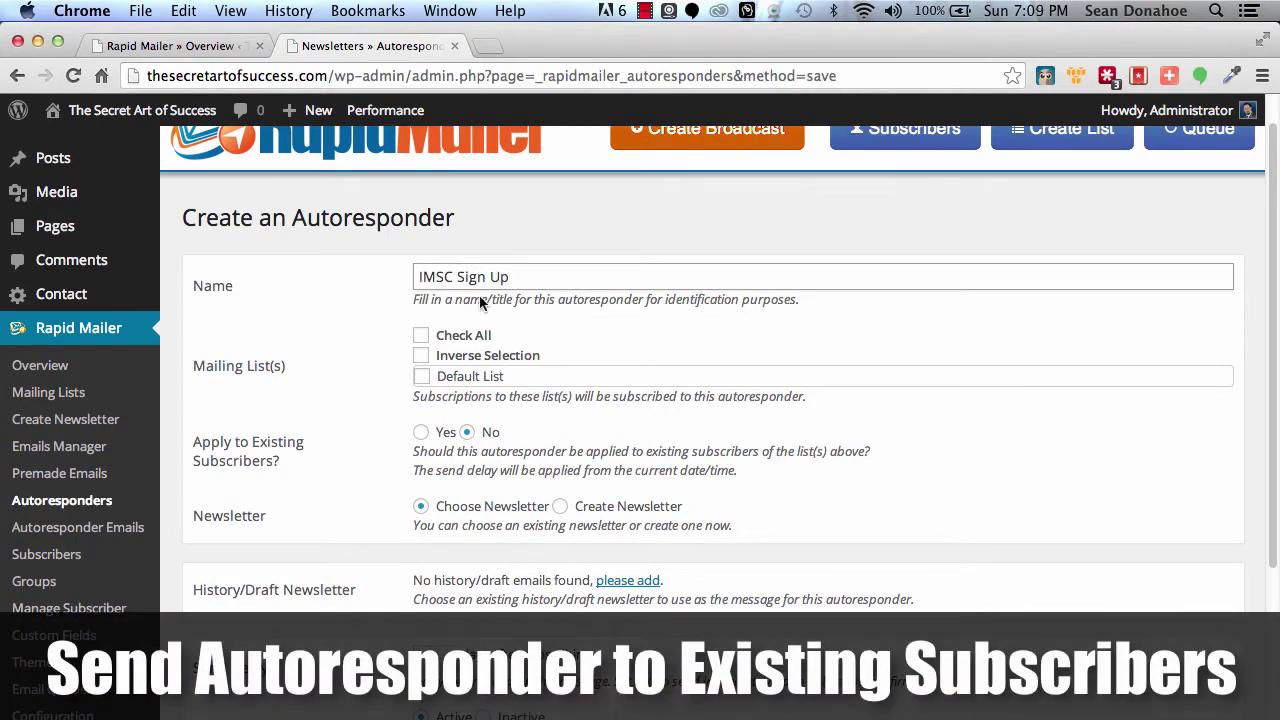
# Target the Default List and apply the autoresponder to existing subscribers.
pyautogui.click(422, 376)
pyautogui.scroll(-1, 420, 420)
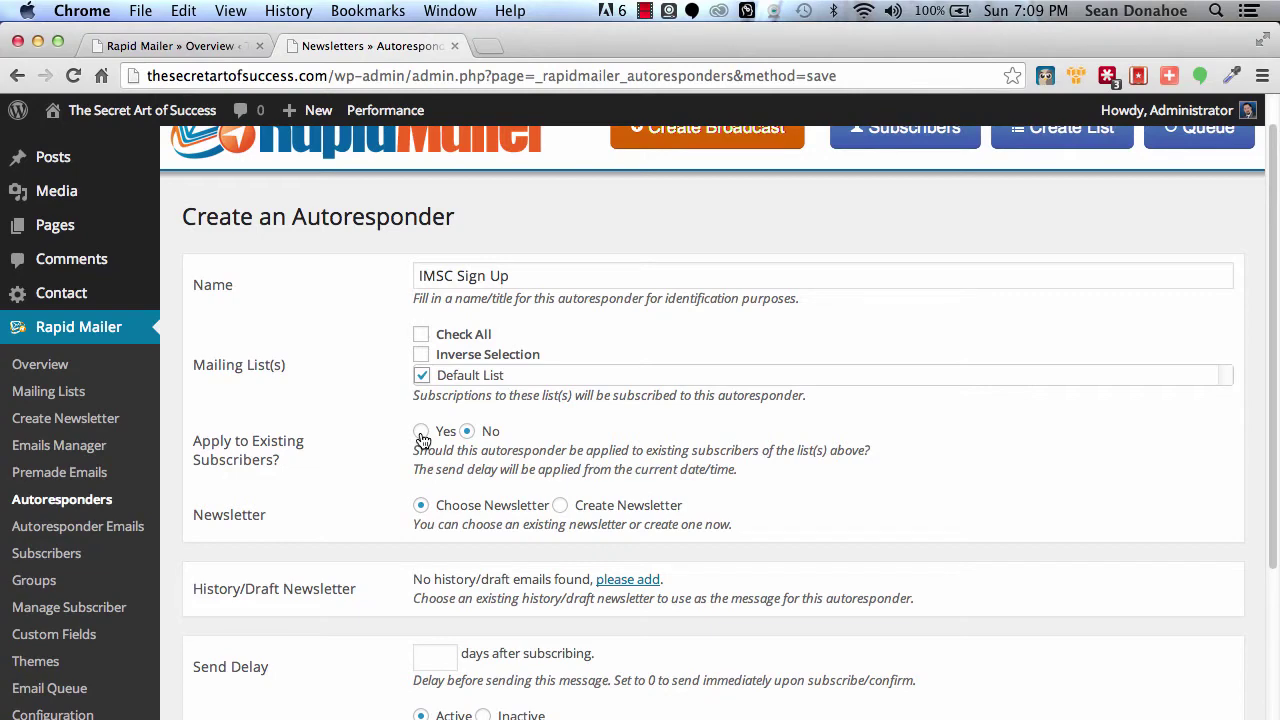
pyautogui.click(421, 431)
pyautogui.scroll(-2, 358, 444)
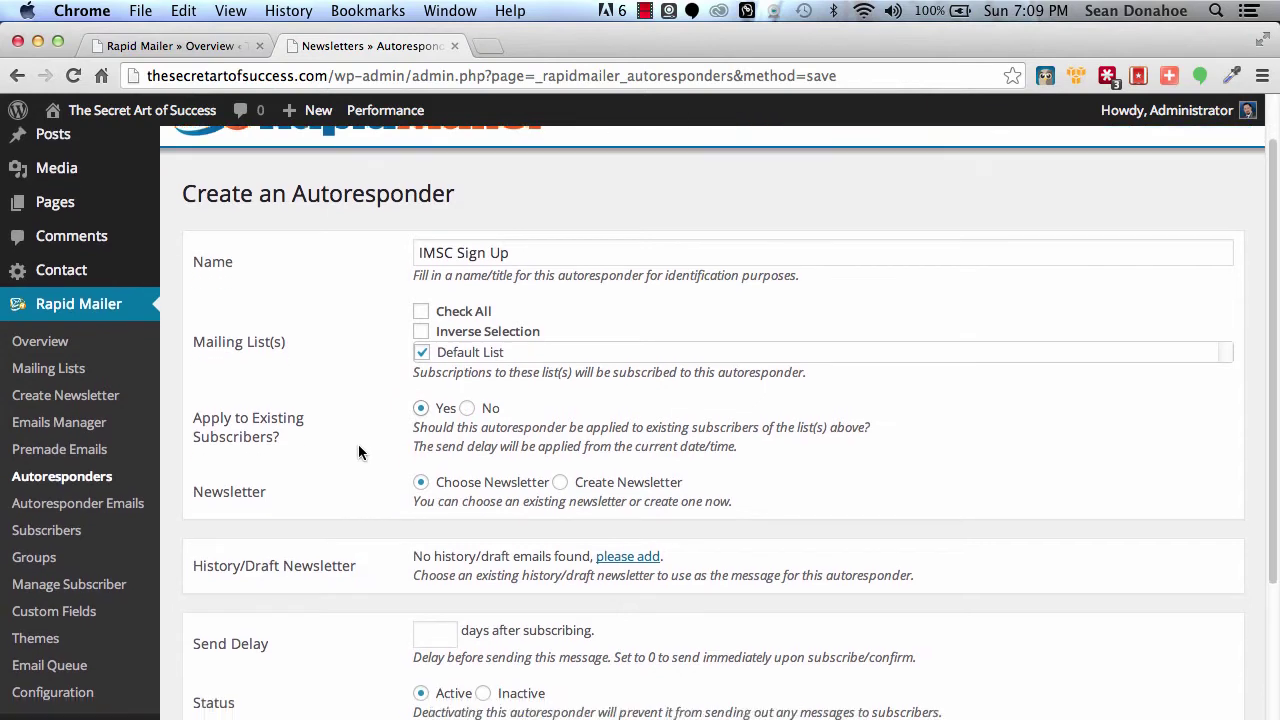
pyautogui.scroll(-1, 358, 452)
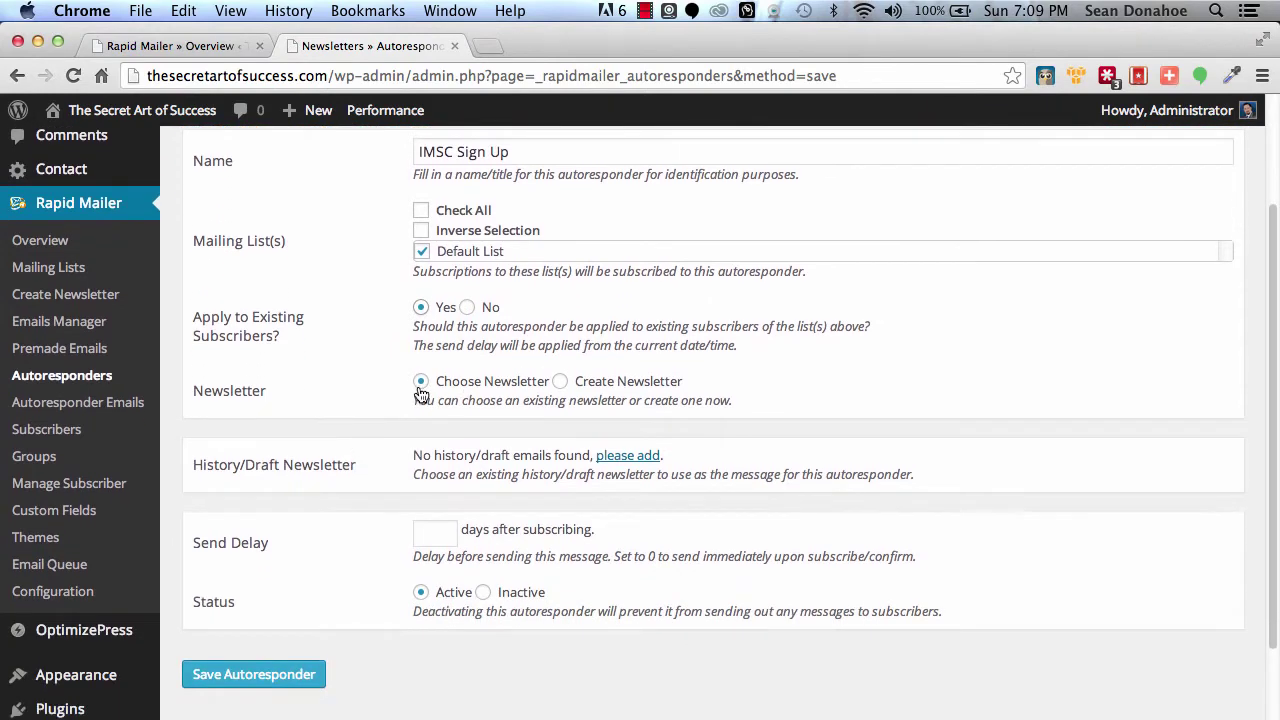
pyautogui.click(563, 381)
pyautogui.scroll(-6, 644, 484)
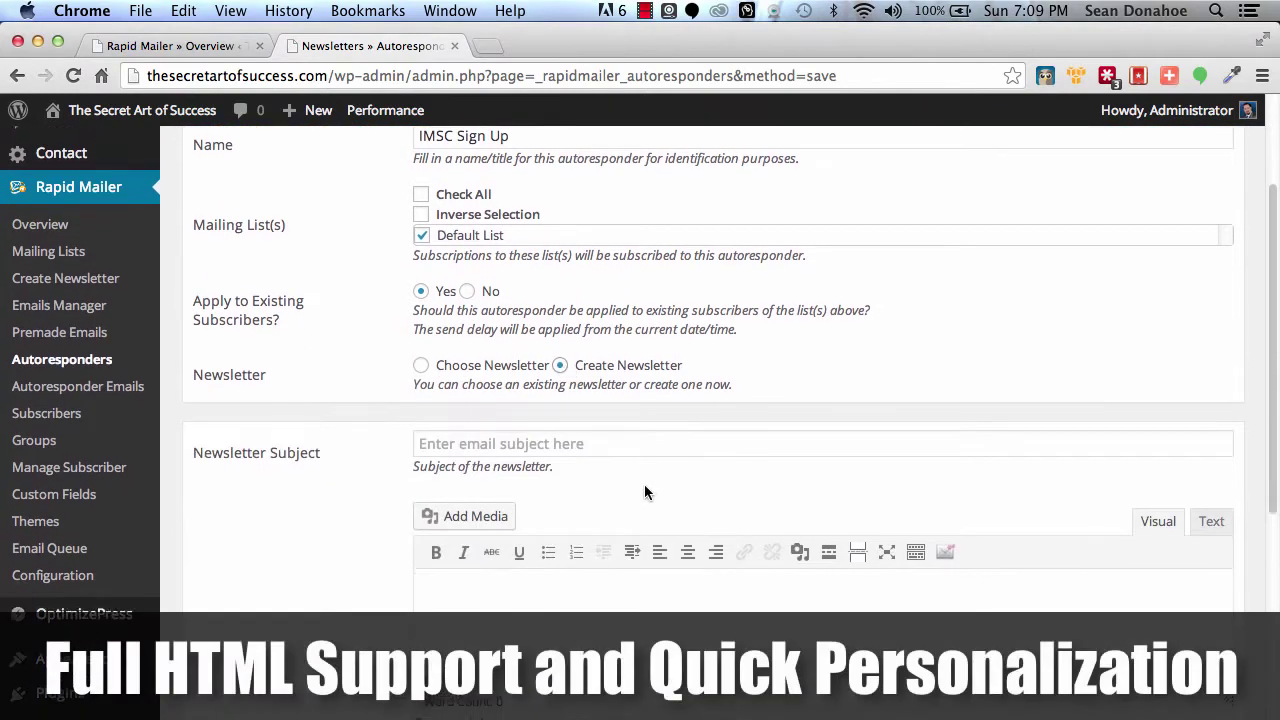
pyautogui.scroll(-1, 644, 484)
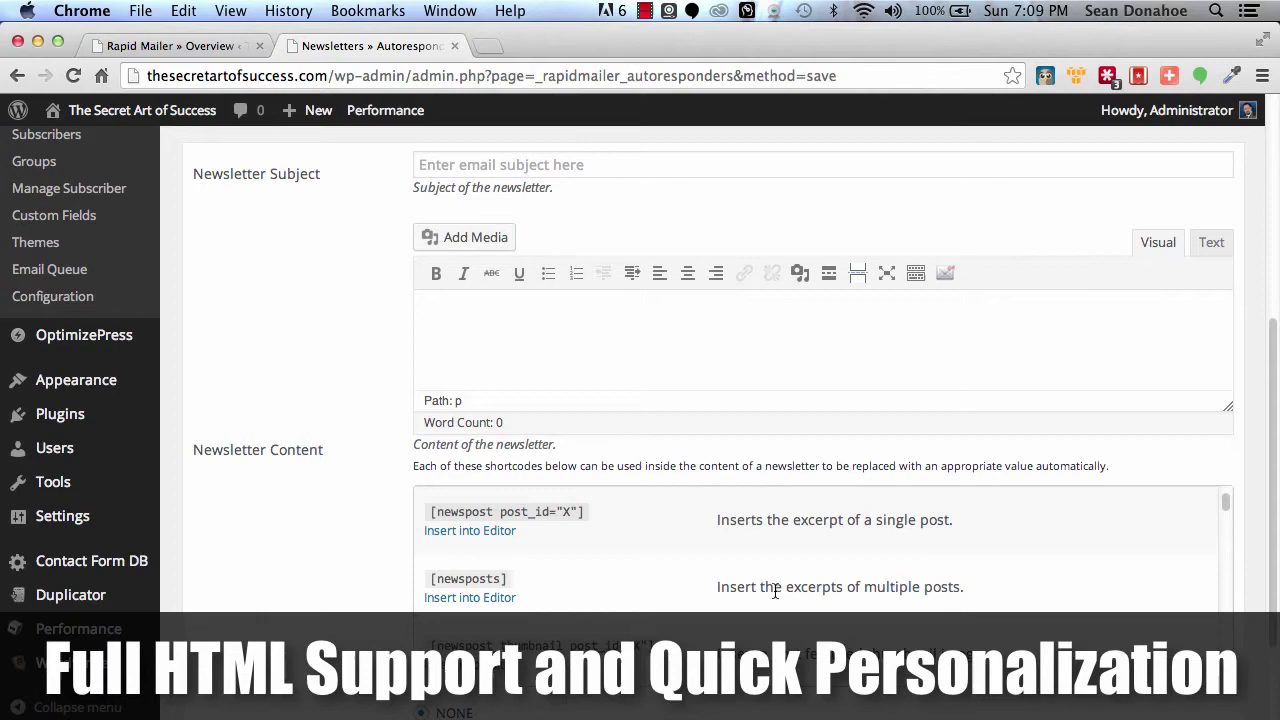
pyautogui.scroll(-1, 763, 590)
pyautogui.scroll(-5, 763, 590)
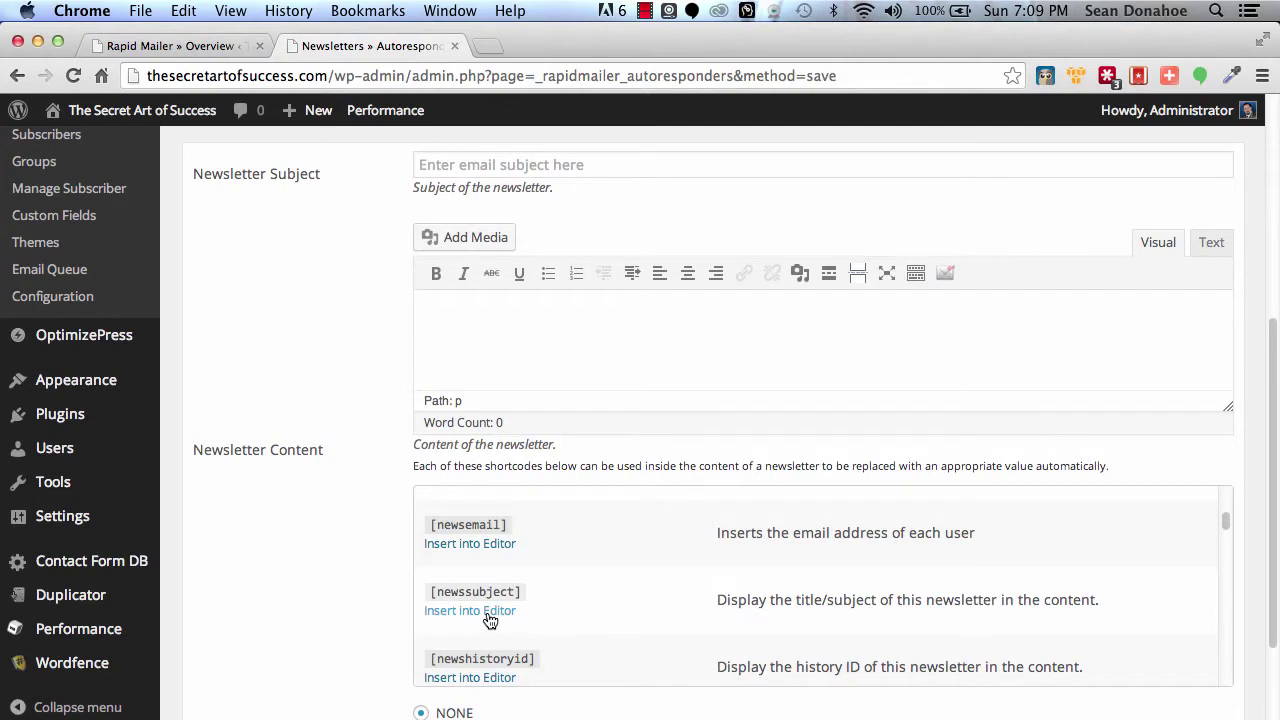
pyautogui.scroll(-6, 720, 626)
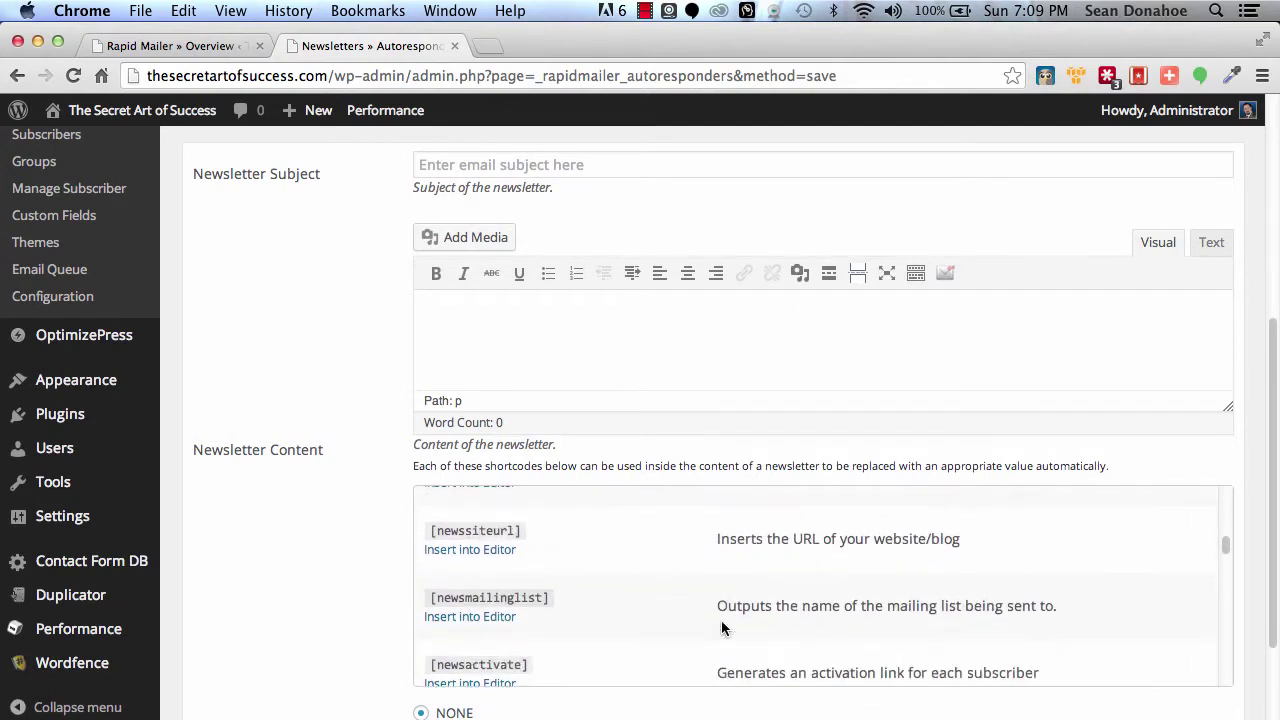
pyautogui.scroll(-12, 722, 628)
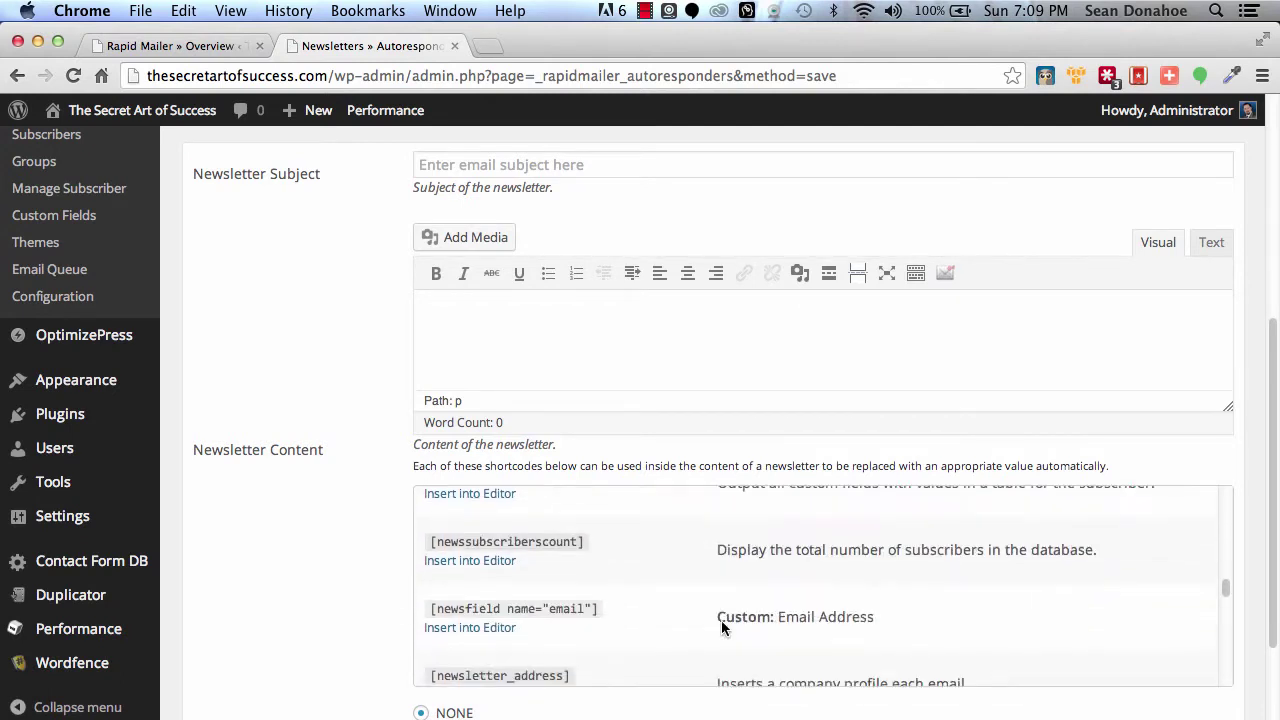
pyautogui.scroll(-10, 723, 627)
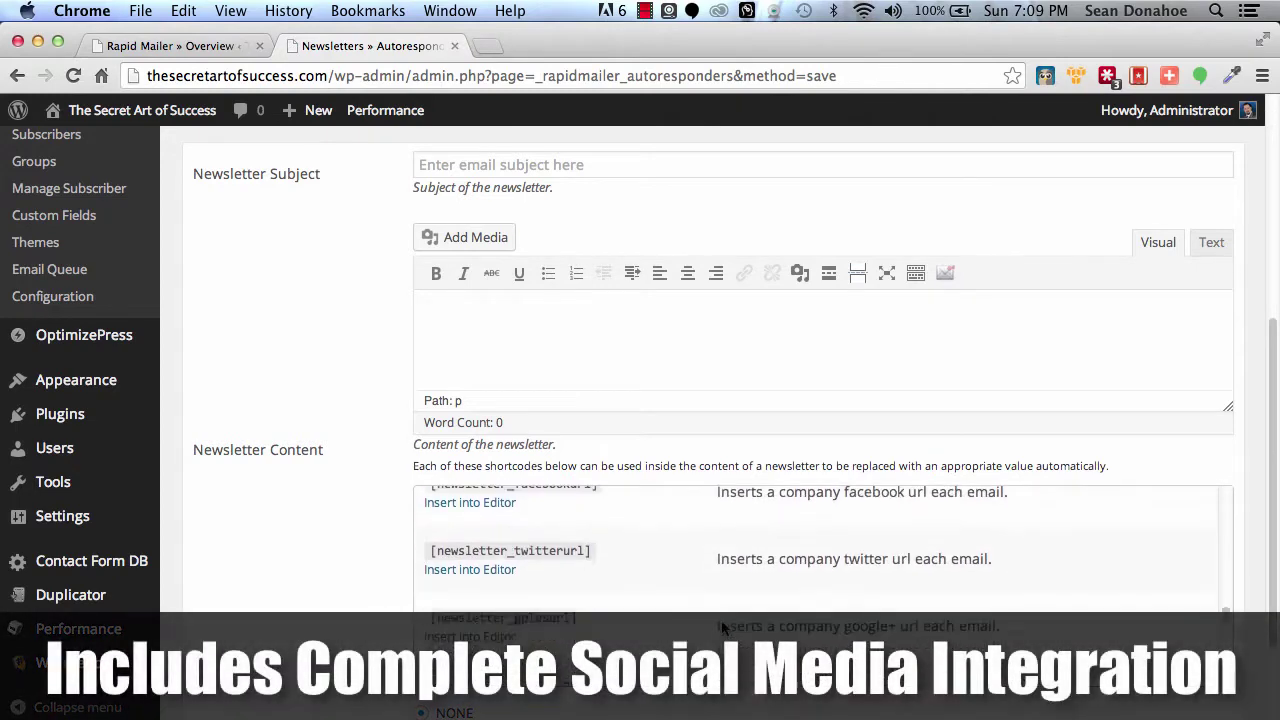
pyautogui.scroll(5, 721, 620)
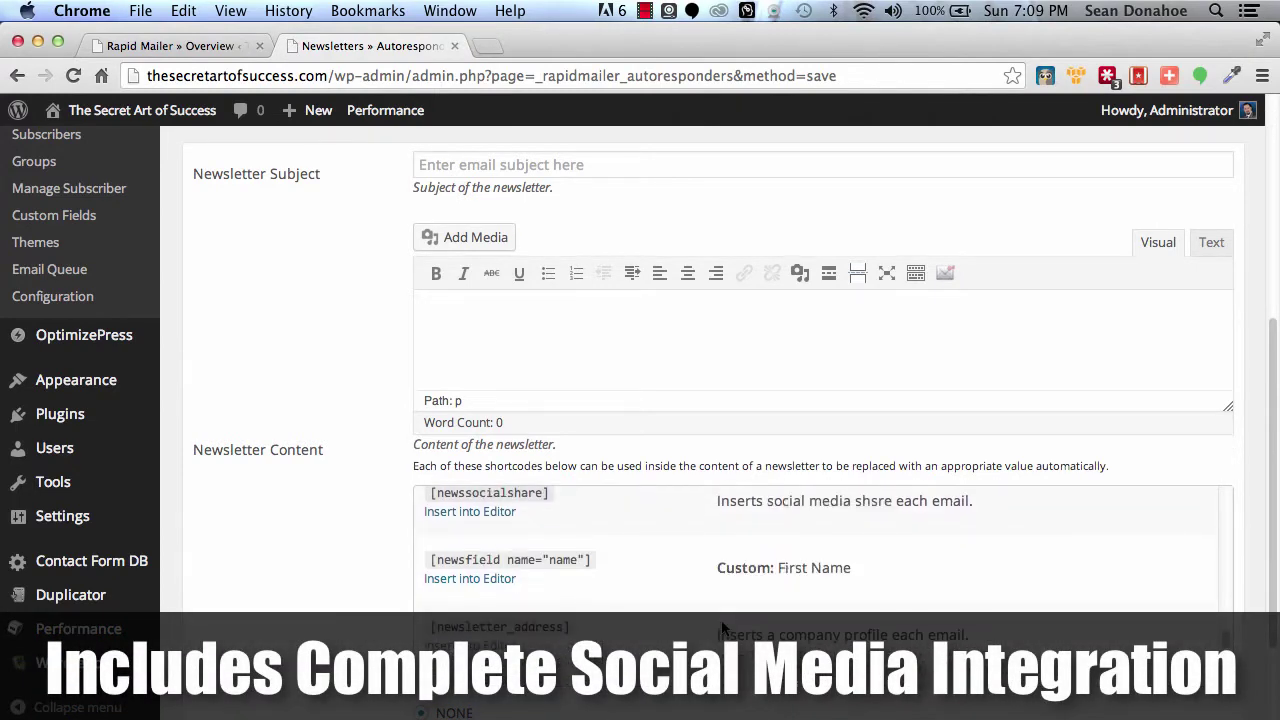
pyautogui.scroll(-5, 722, 625)
pyautogui.scroll(10, 721, 619)
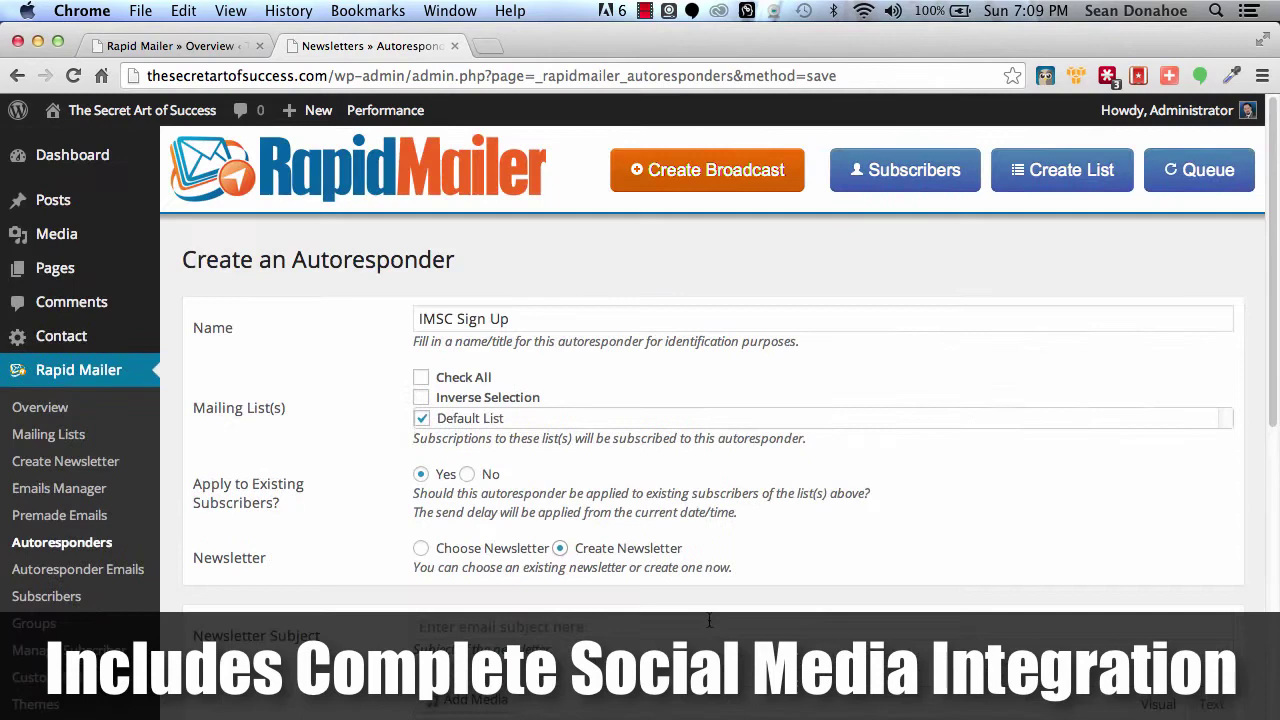
pyautogui.scroll(-7, 709, 621)
pyautogui.scroll(-2, 415, 628)
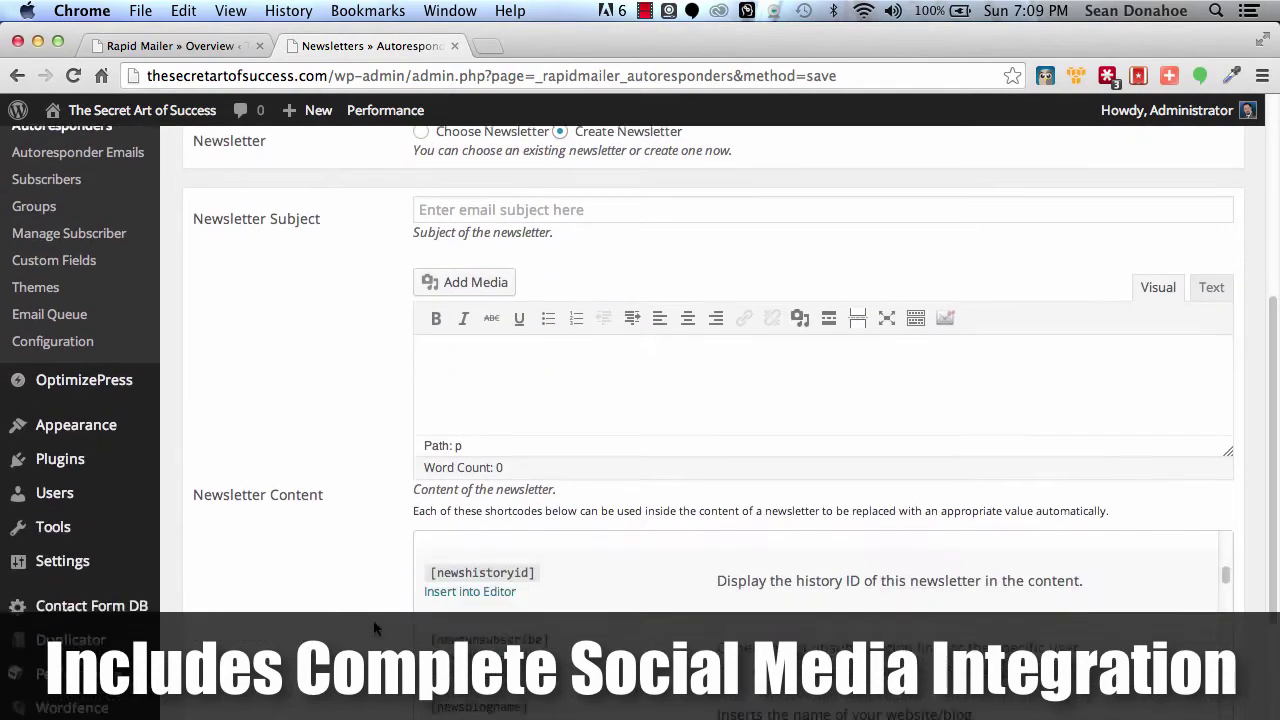
pyautogui.scroll(-3, 375, 628)
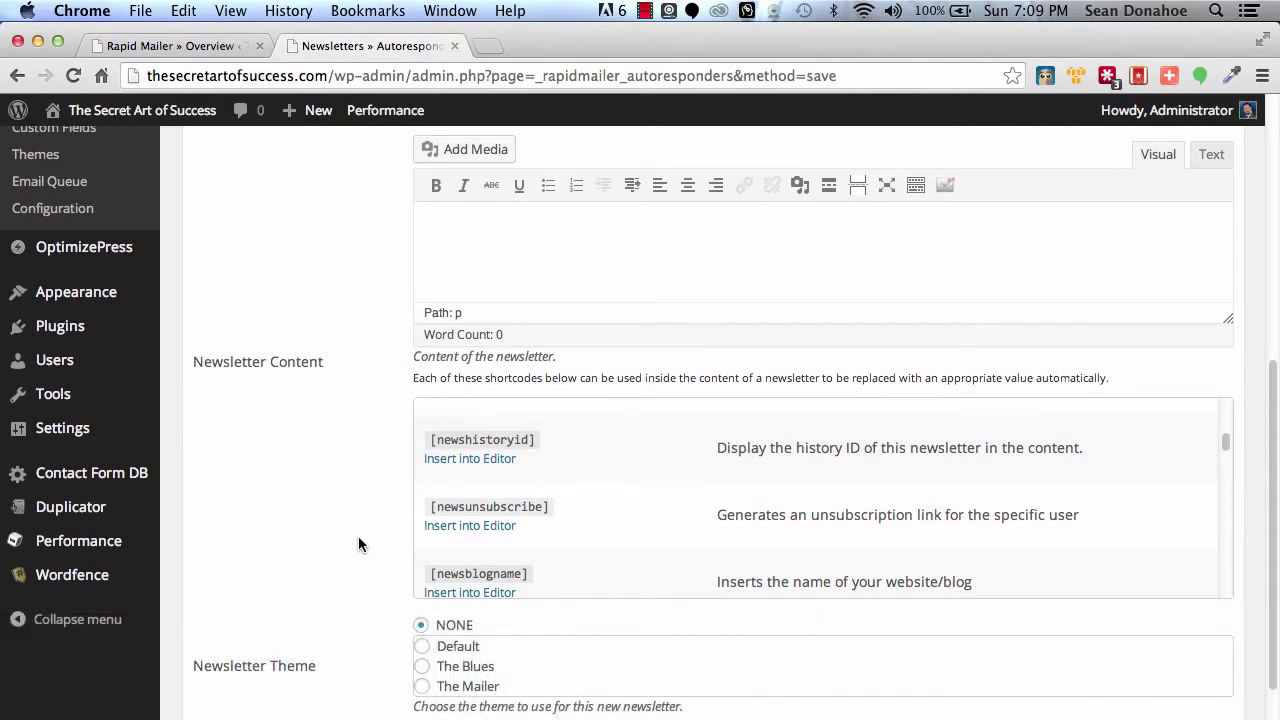
pyautogui.scroll(-5, 358, 540)
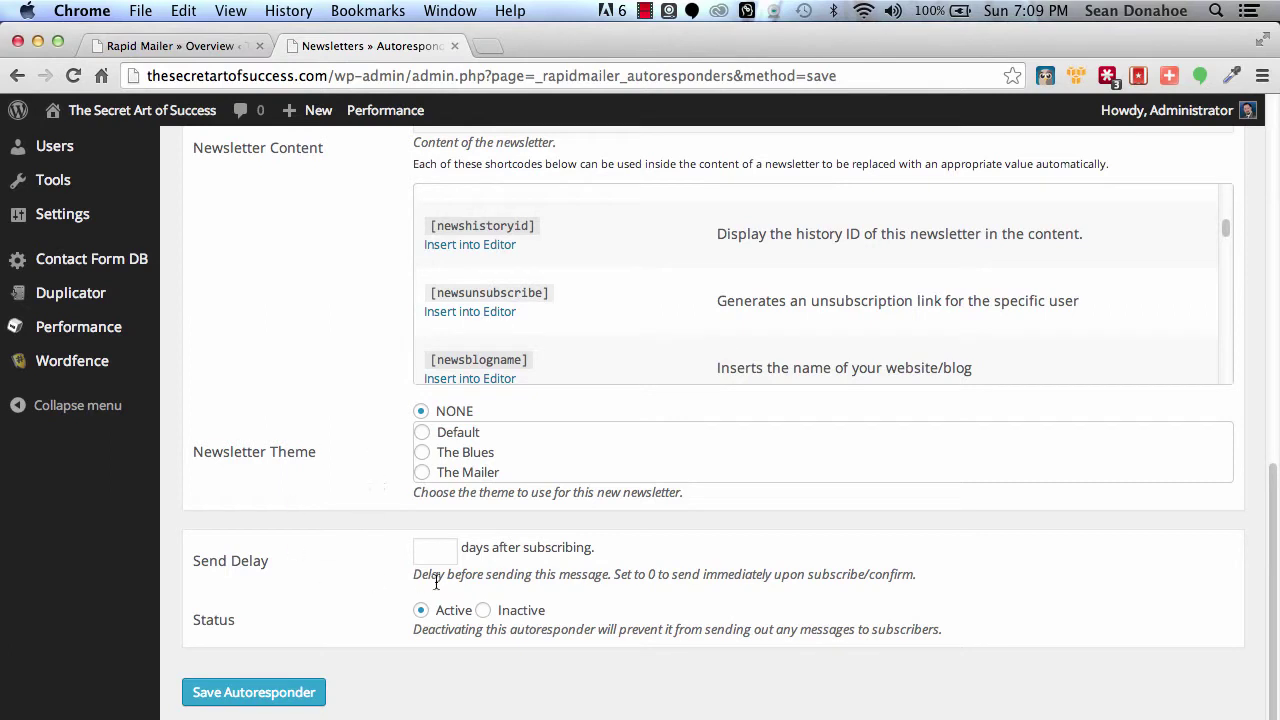
# Set the autoresponder's Send Delay to 0 days so it sends immediately.
pyautogui.click(445, 553)
pyautogui.write('0')
pyautogui.scroll(15, 255, 458)
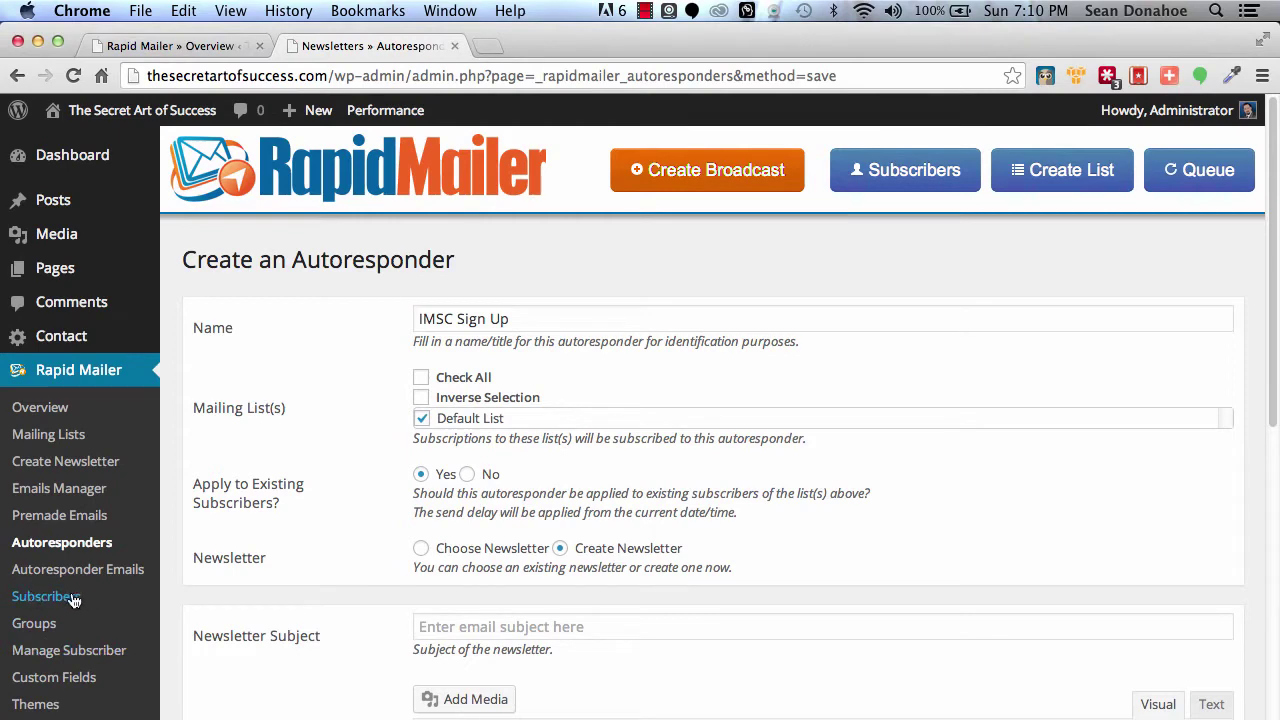
# Choose emailtest.csv from the Desktop as the import file and tick Default List.
pyautogui.click(104, 652)
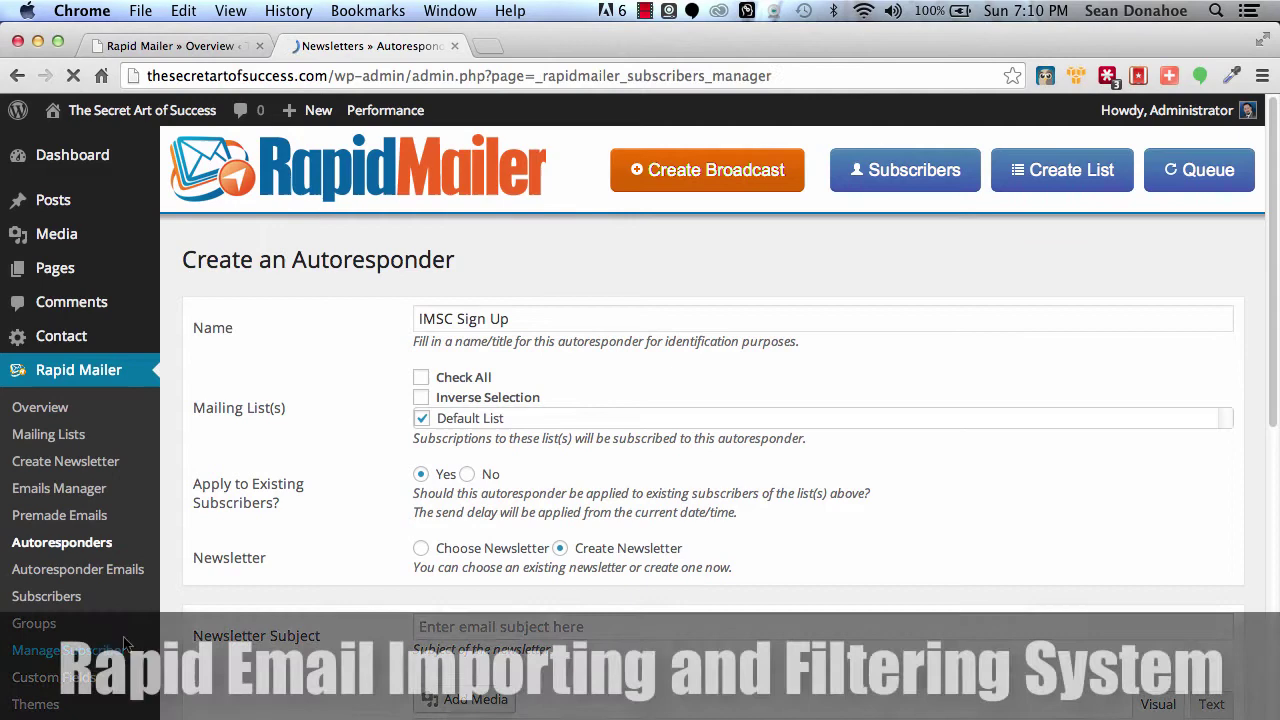
pyautogui.click(432, 392)
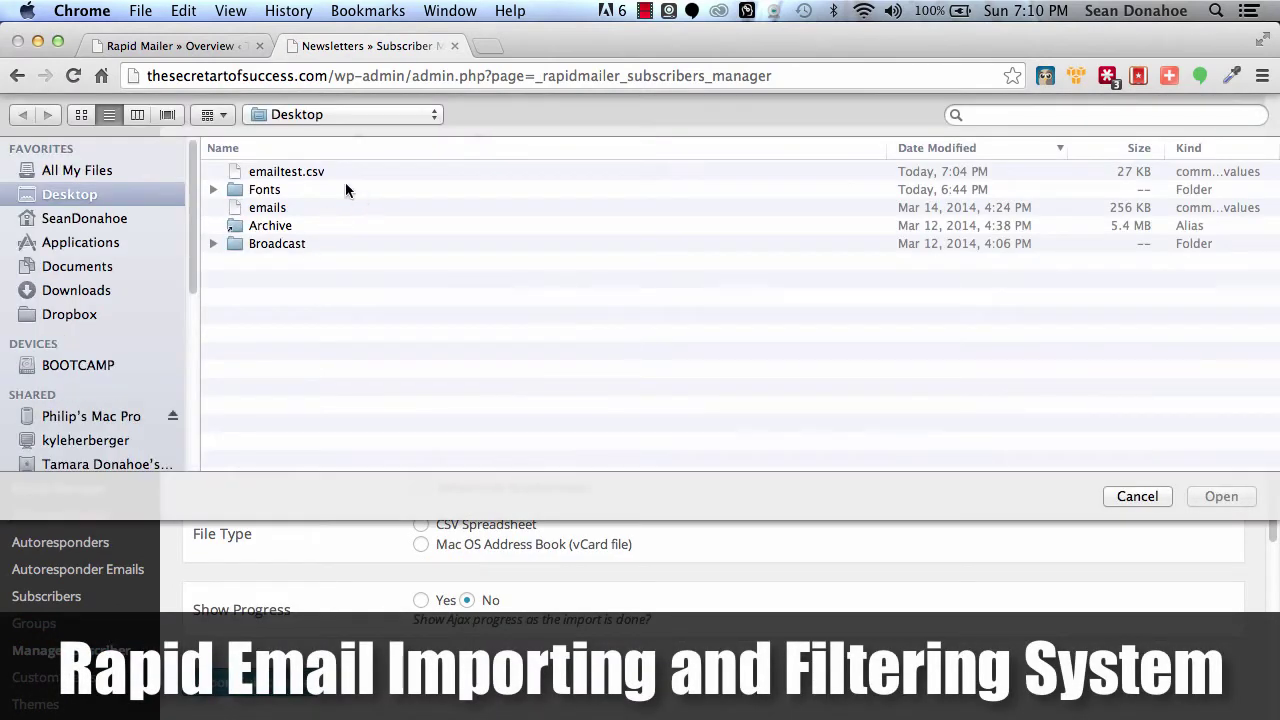
pyautogui.click(293, 170)
pyautogui.click(1220, 498)
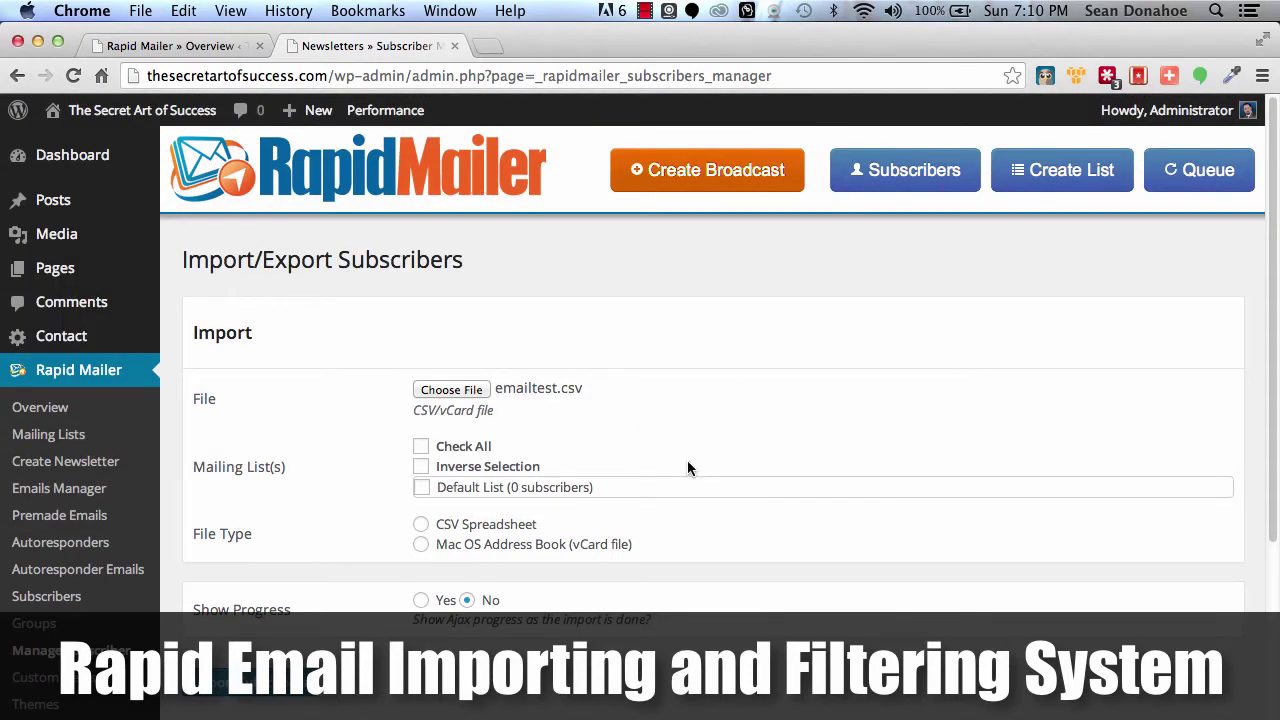
pyautogui.click(422, 489)
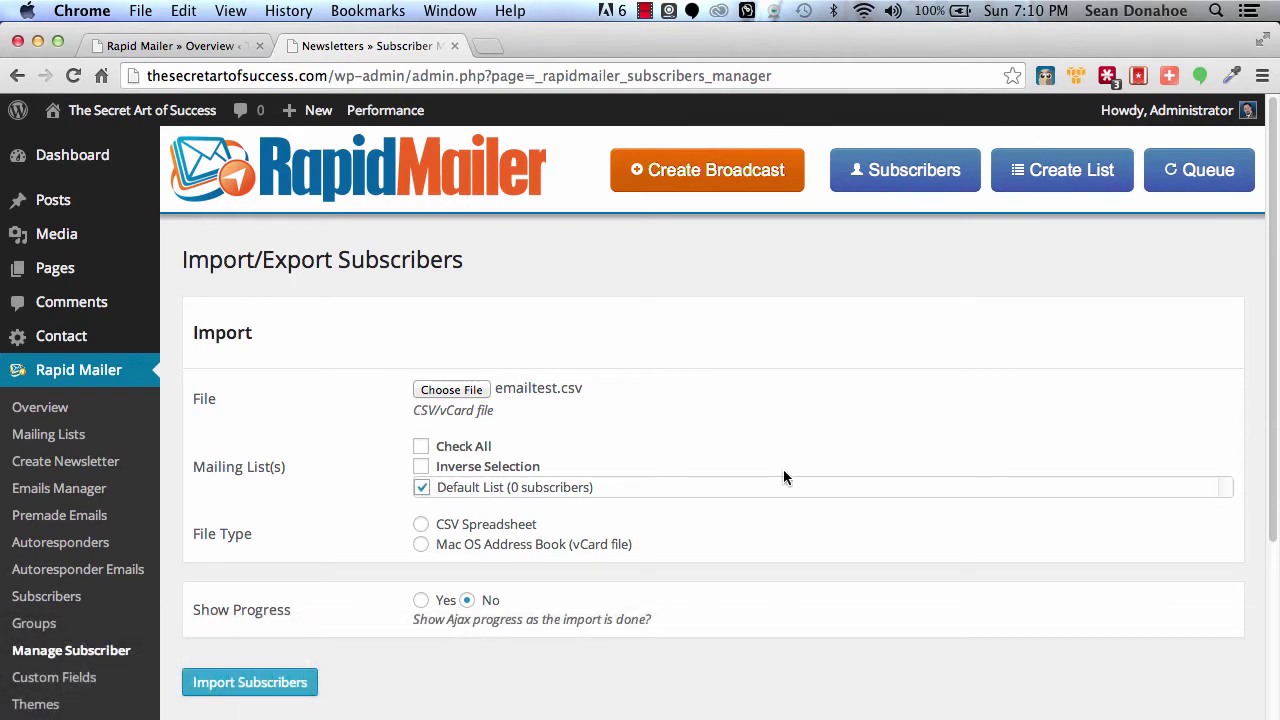
pyautogui.scroll(-1, 767, 468)
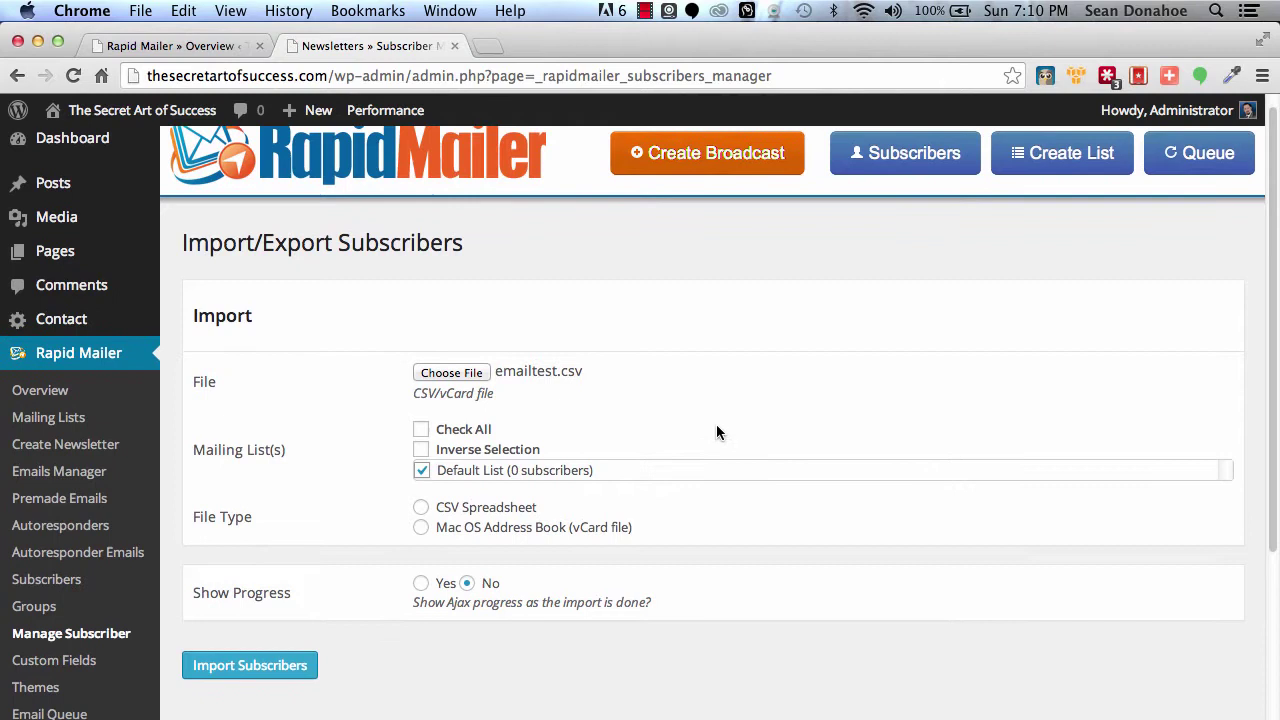
# Mark the file as a CSV Spreadsheet and map Email Address to column 1.
pyautogui.click(421, 507)
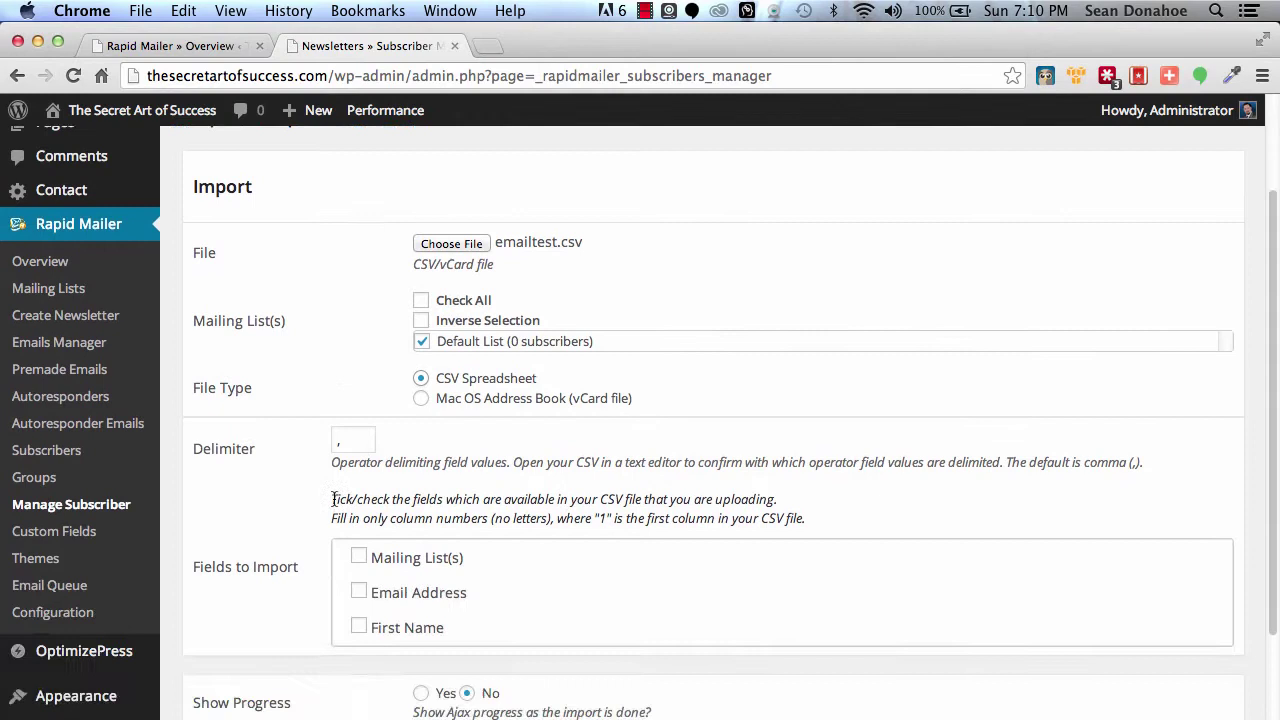
pyautogui.scroll(-4, 333, 499)
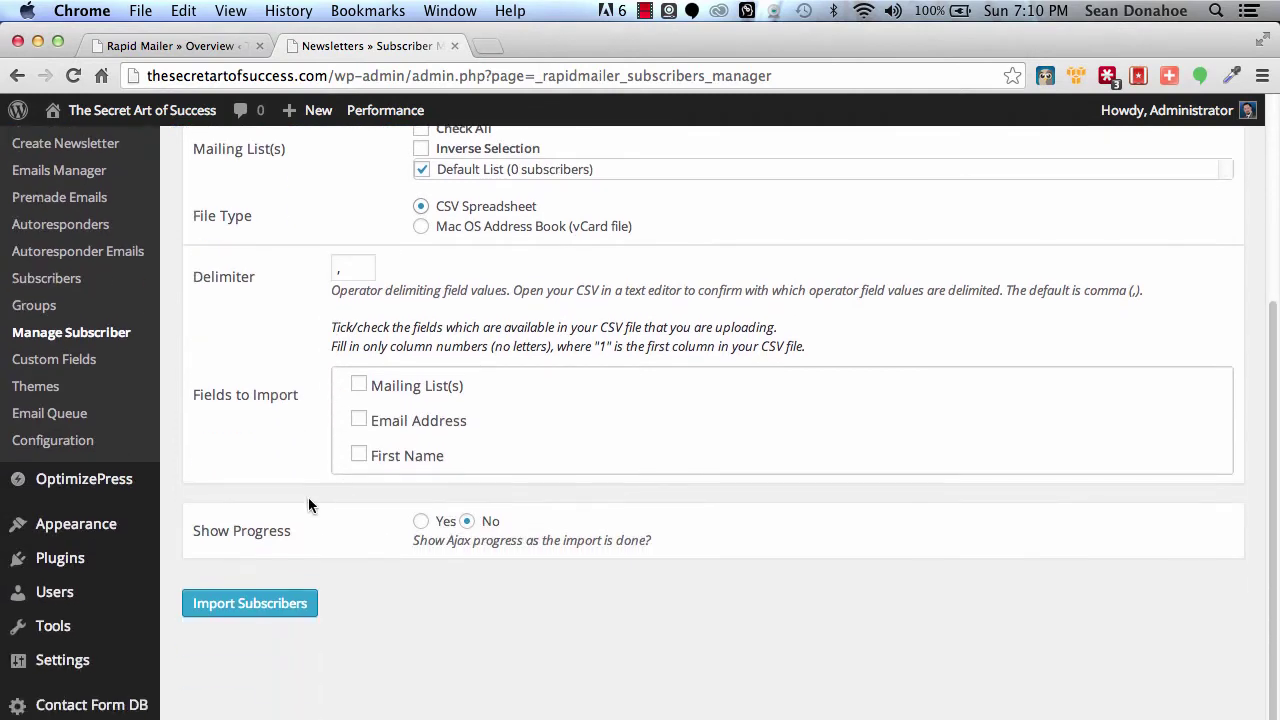
pyautogui.click(360, 420)
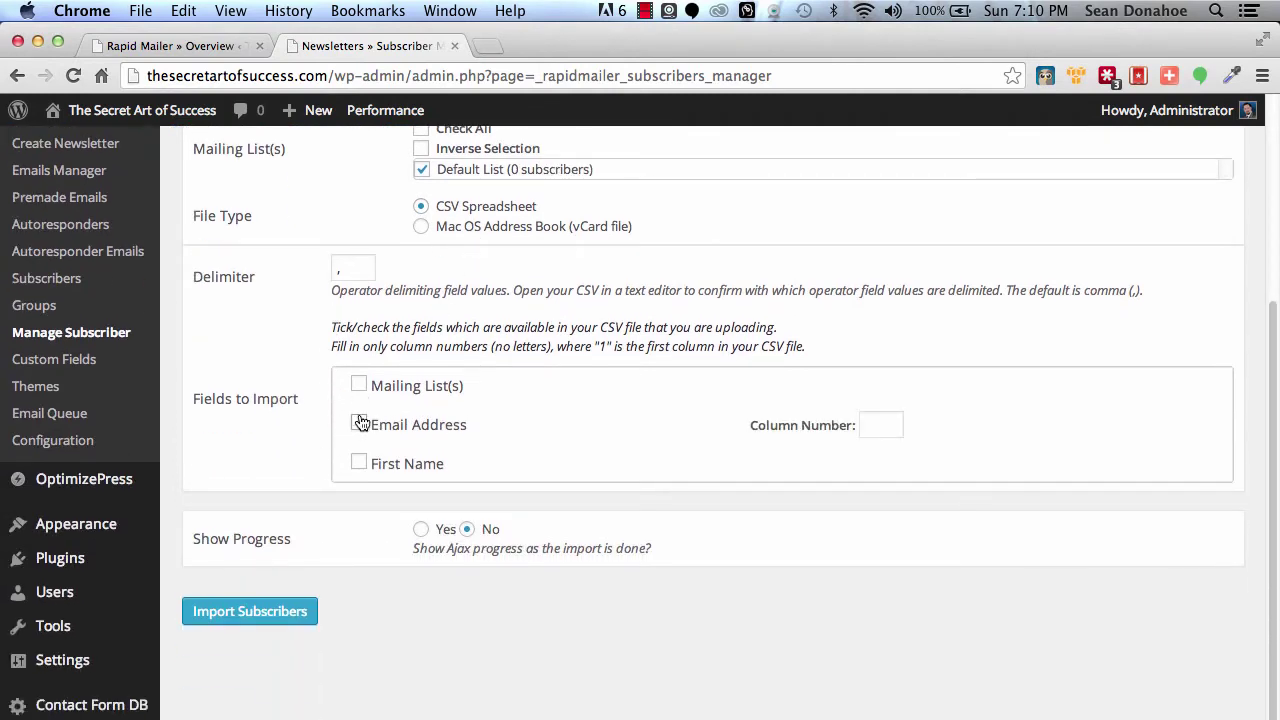
pyautogui.click(885, 424)
pyautogui.write('1')
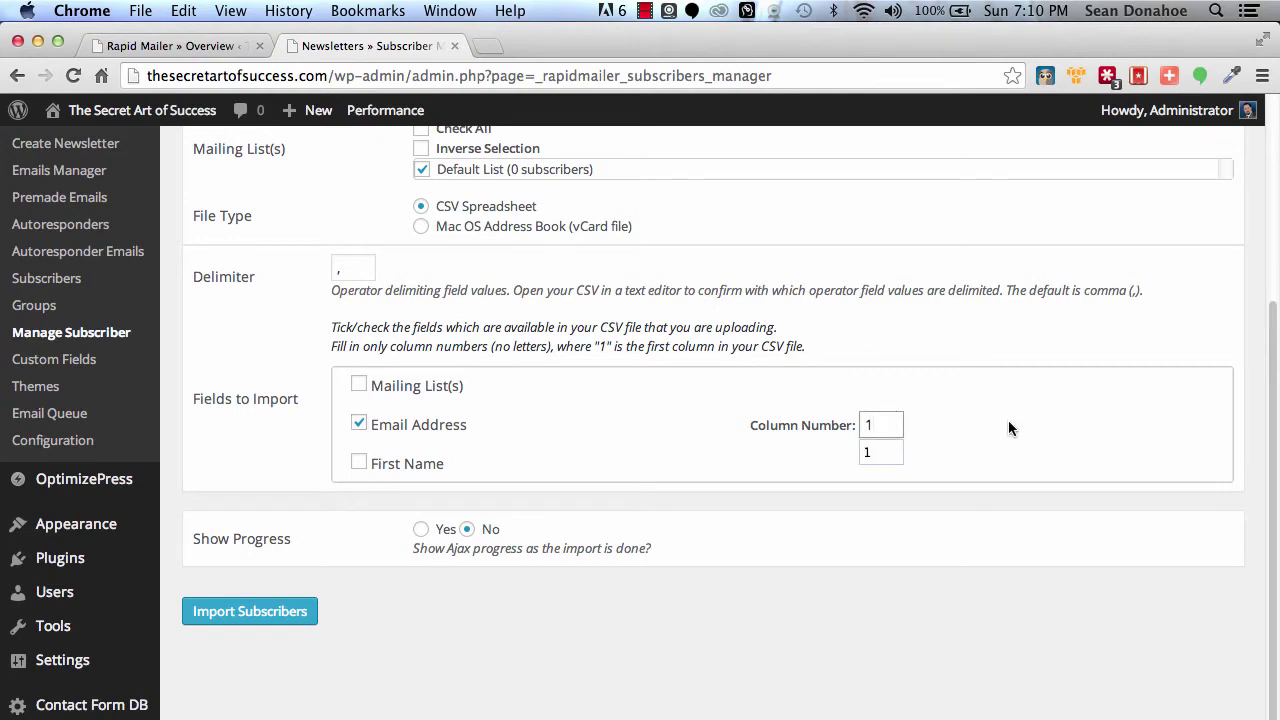
pyautogui.click(1010, 426)
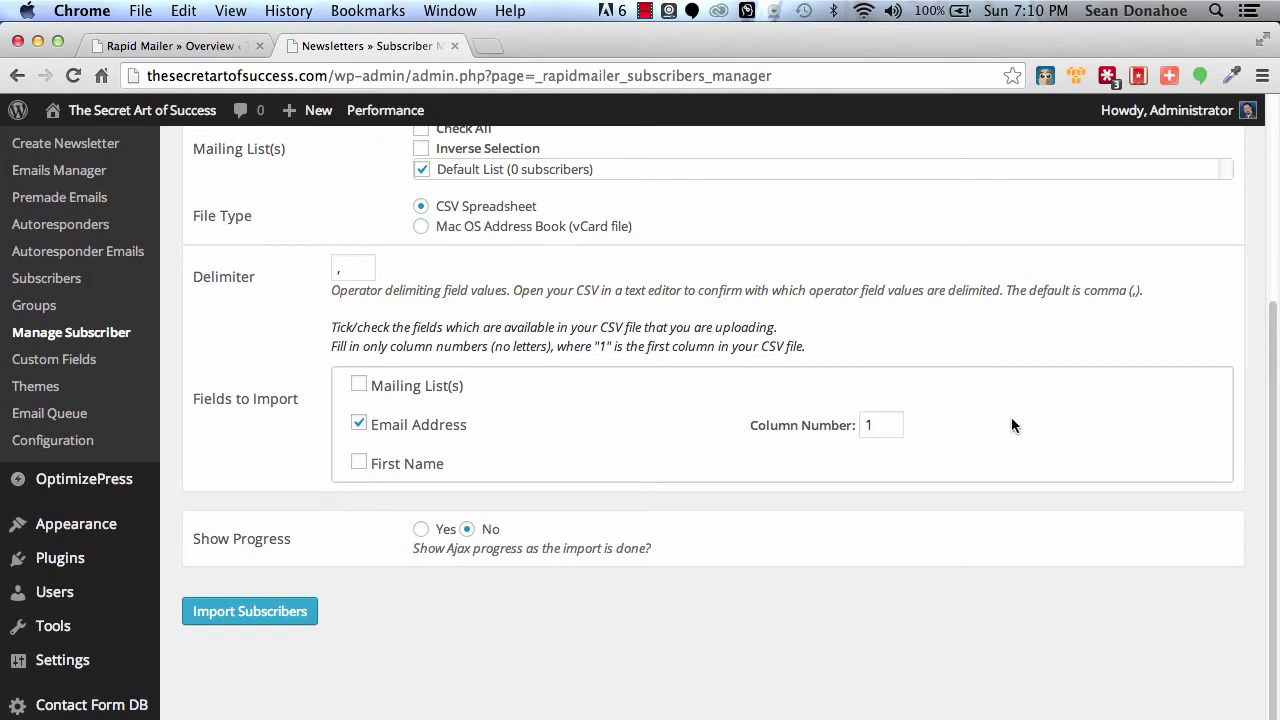
# Turn on Show Progress and submit Import Subscribers, preparing 1000 subscribers.
pyautogui.click(420, 530)
pyautogui.scroll(2, 317, 512)
pyautogui.scroll(3, 316, 510)
pyautogui.scroll(-5, 316, 510)
pyautogui.click(250, 540)
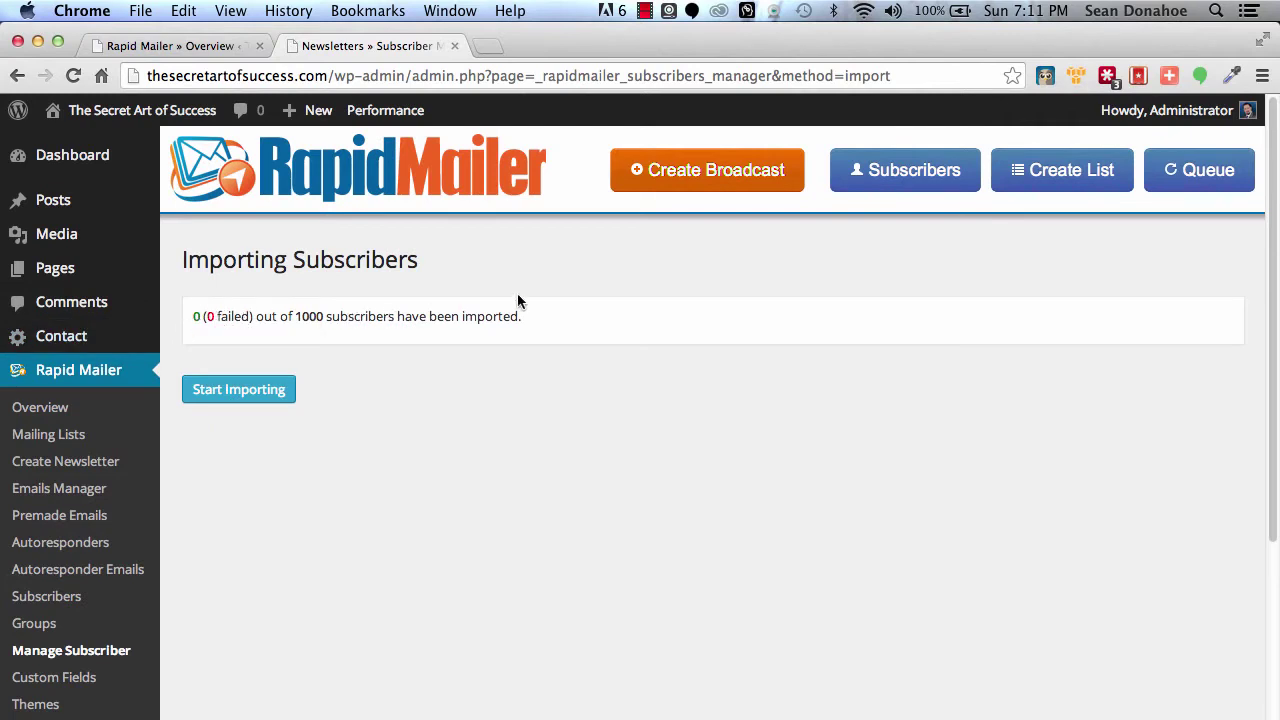
# Start importing and watch 235 of 1000 subscribers import with 0 failed.
pyautogui.click(233, 392)
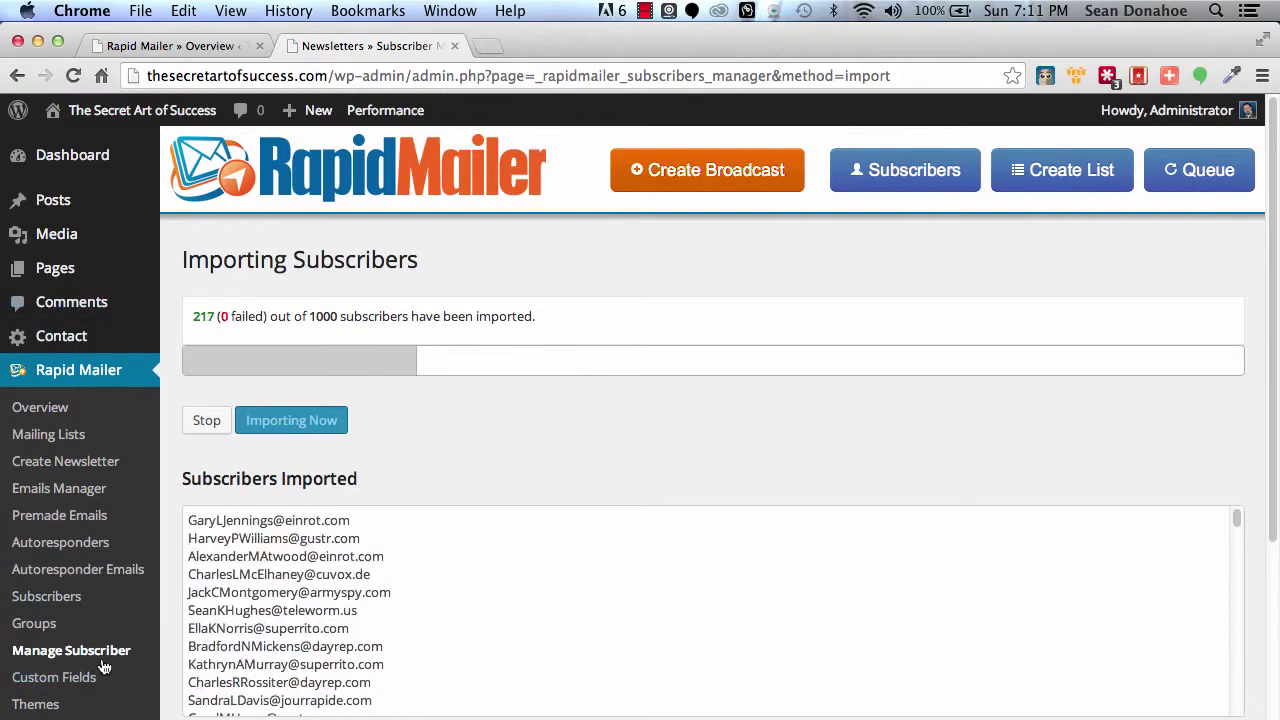
pyautogui.scroll(-1, 100, 670)
pyautogui.scroll(-3, 100, 668)
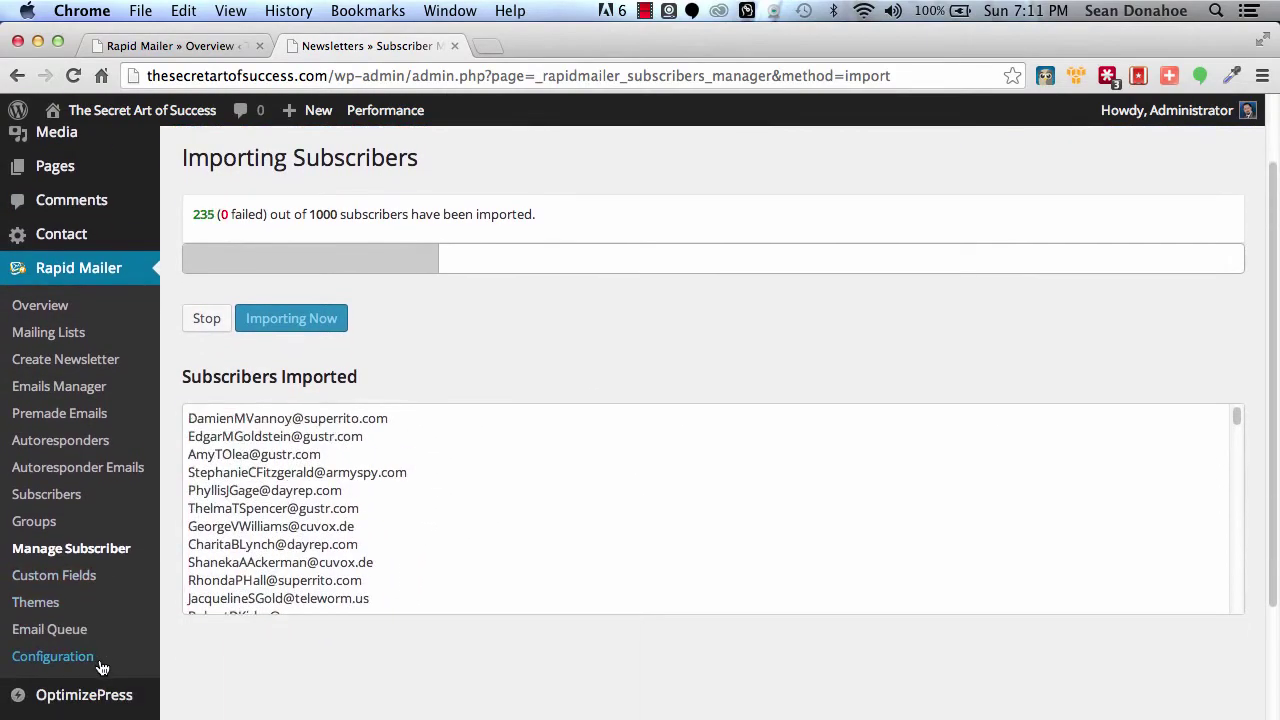
# Open Custom Fields in a new tab, showing First Name and Email Address fields.
pyautogui.rightClick(27, 580)
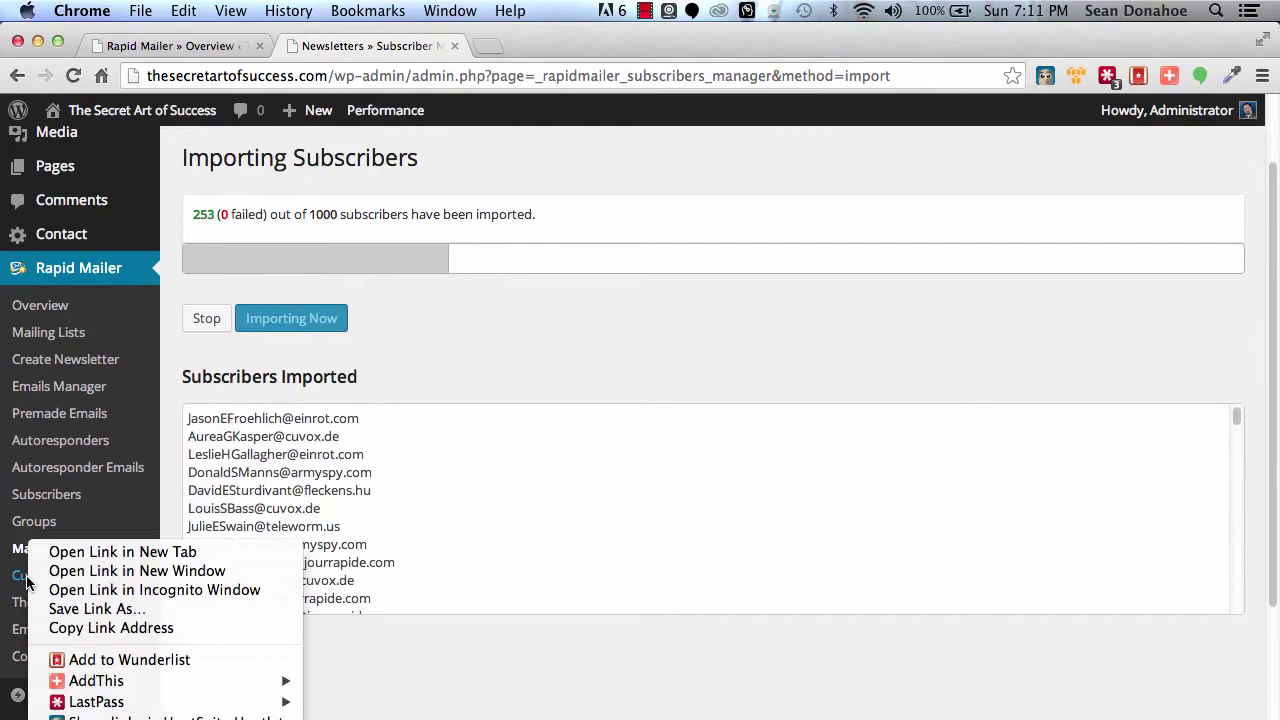
pyautogui.click(148, 562)
pyautogui.click(585, 45)
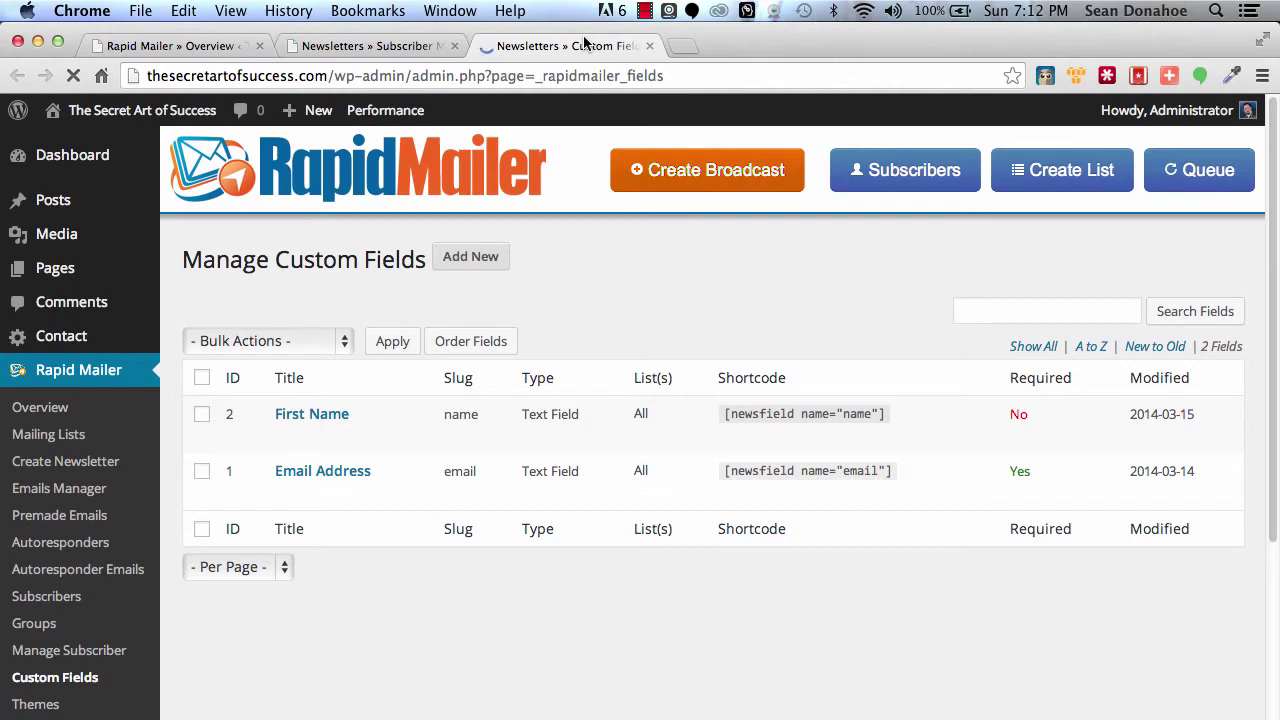
# Go to Themes and open Add New to create a theme.
pyautogui.click(25, 708)
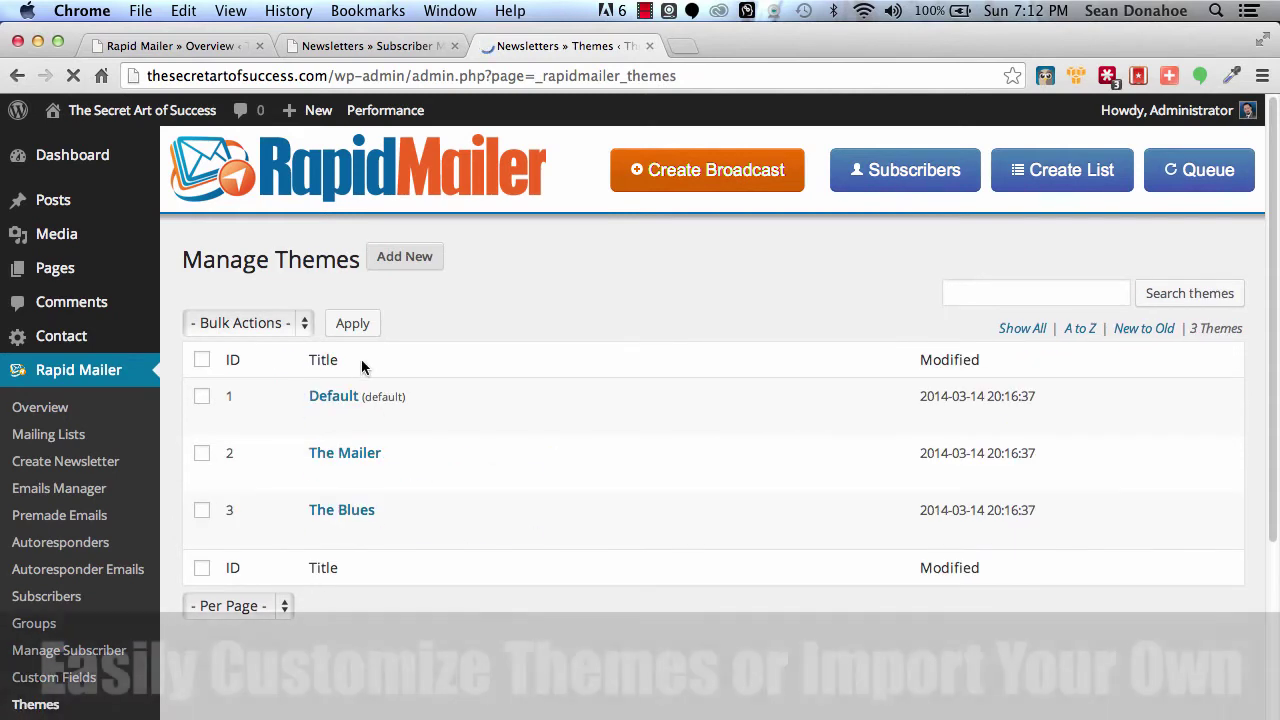
pyautogui.moveTo(331, 541)
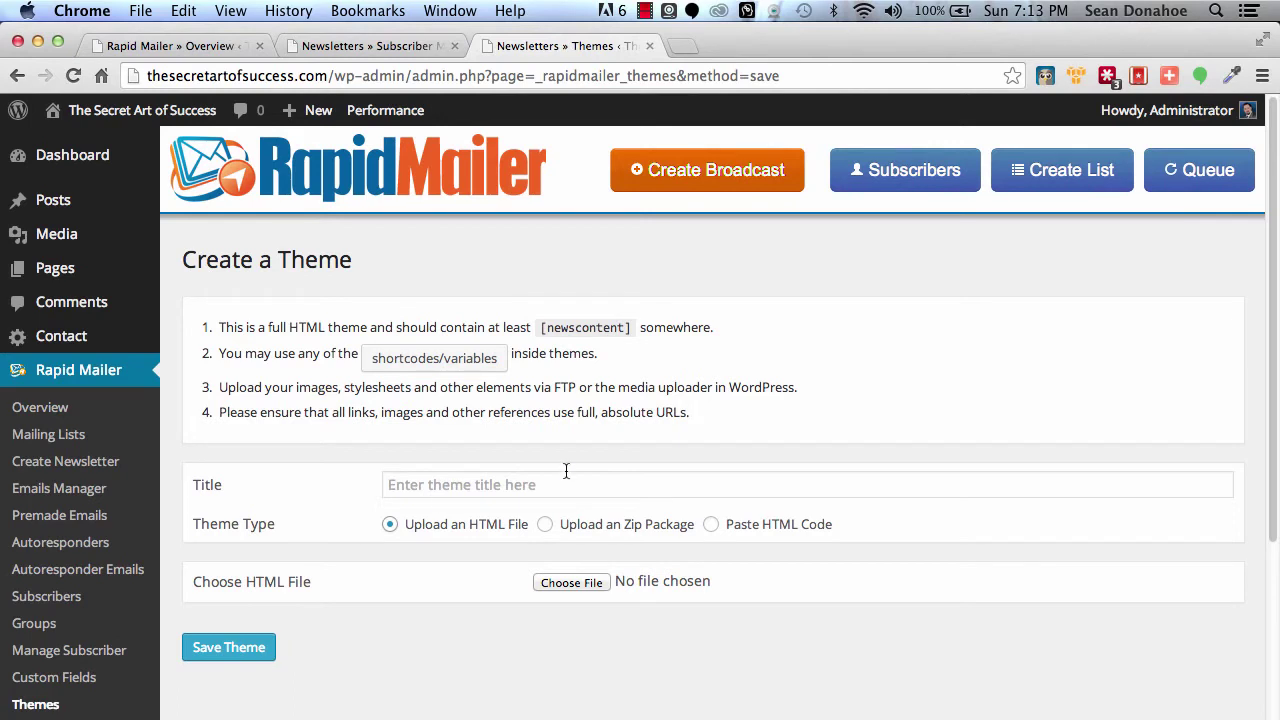
# Try the Paste HTML, Zip and HTML File theme types, then view the empty Email Queue.
pyautogui.click(745, 532)
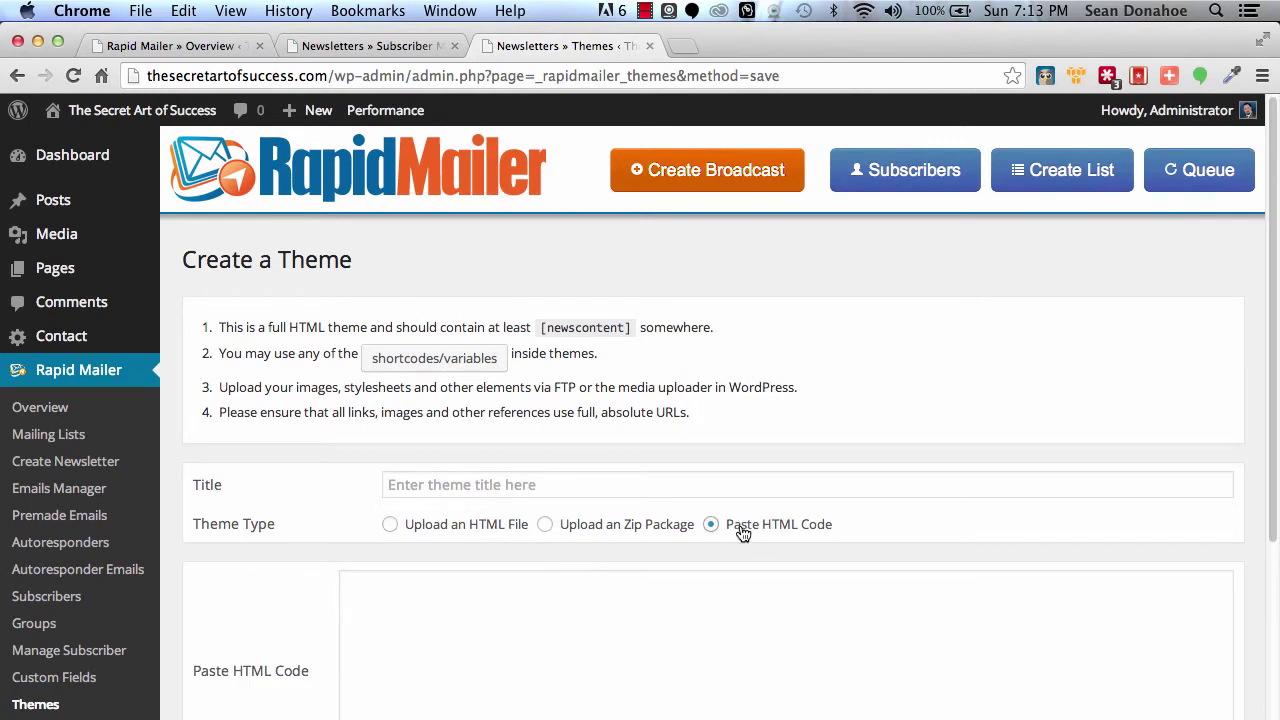
pyautogui.scroll(-2, 526, 688)
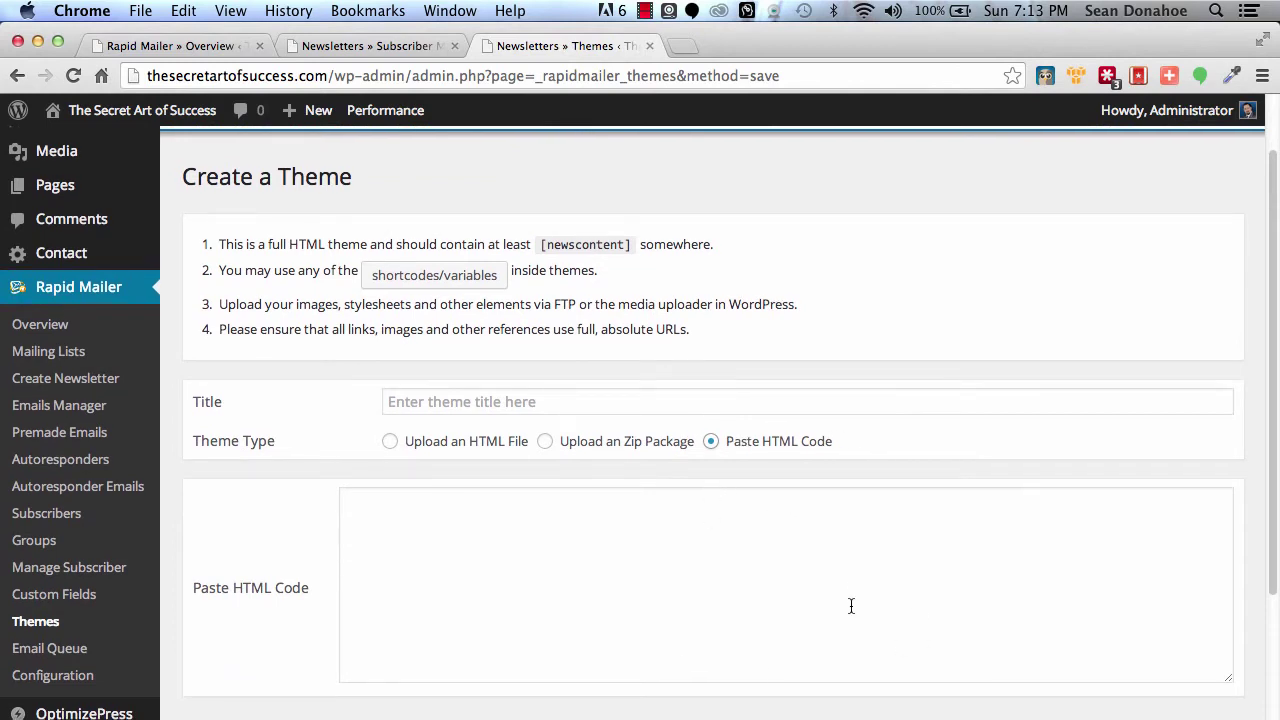
pyautogui.click(543, 442)
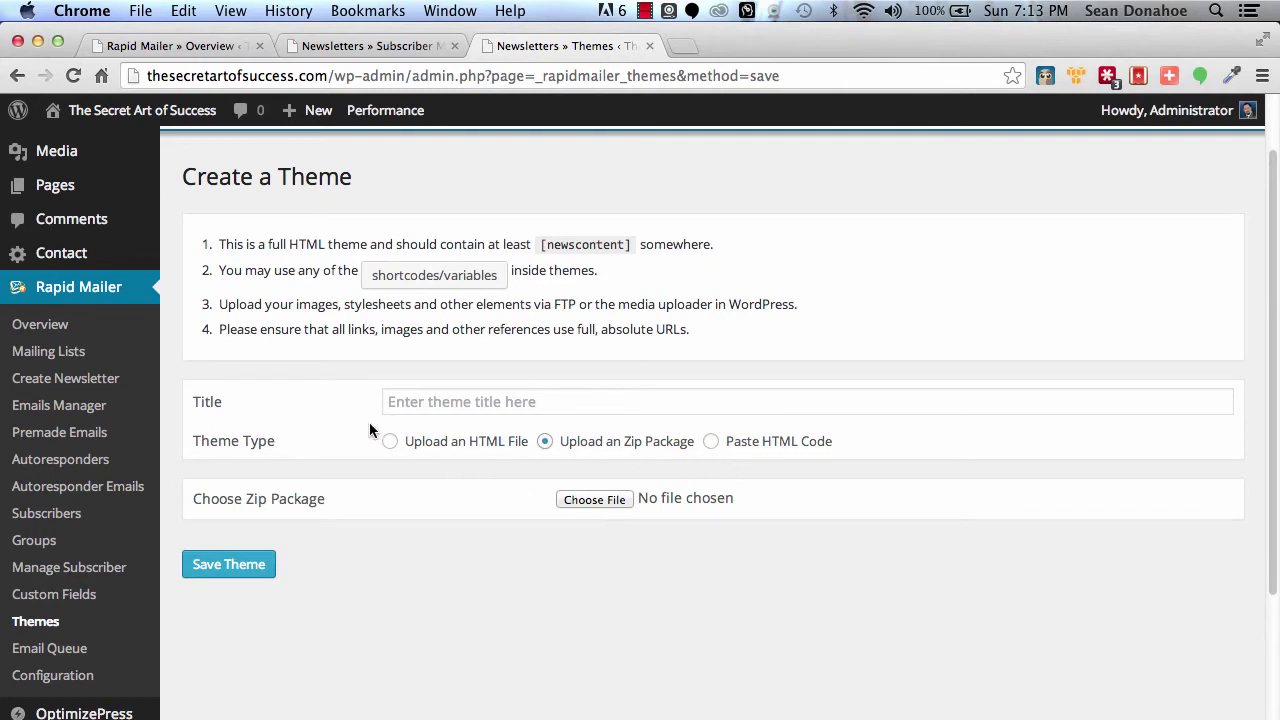
pyautogui.click(413, 441)
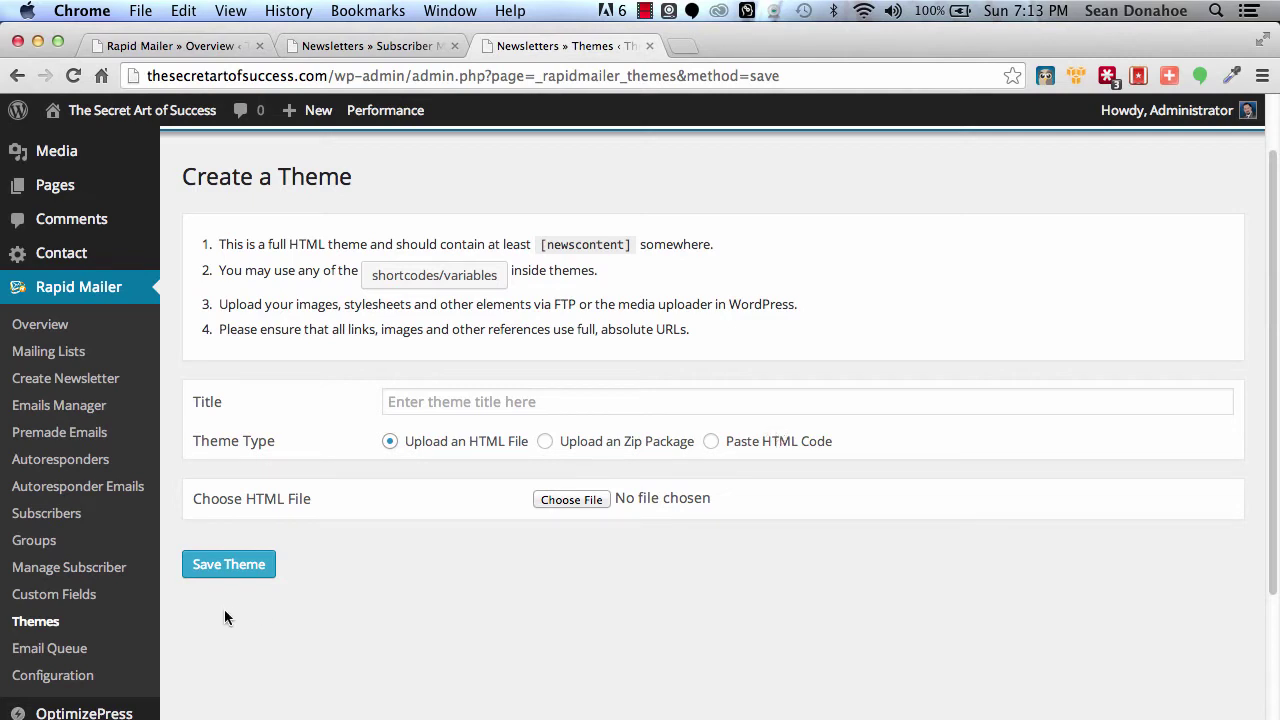
pyautogui.click(75, 656)
pyautogui.scroll(-3, 439, 623)
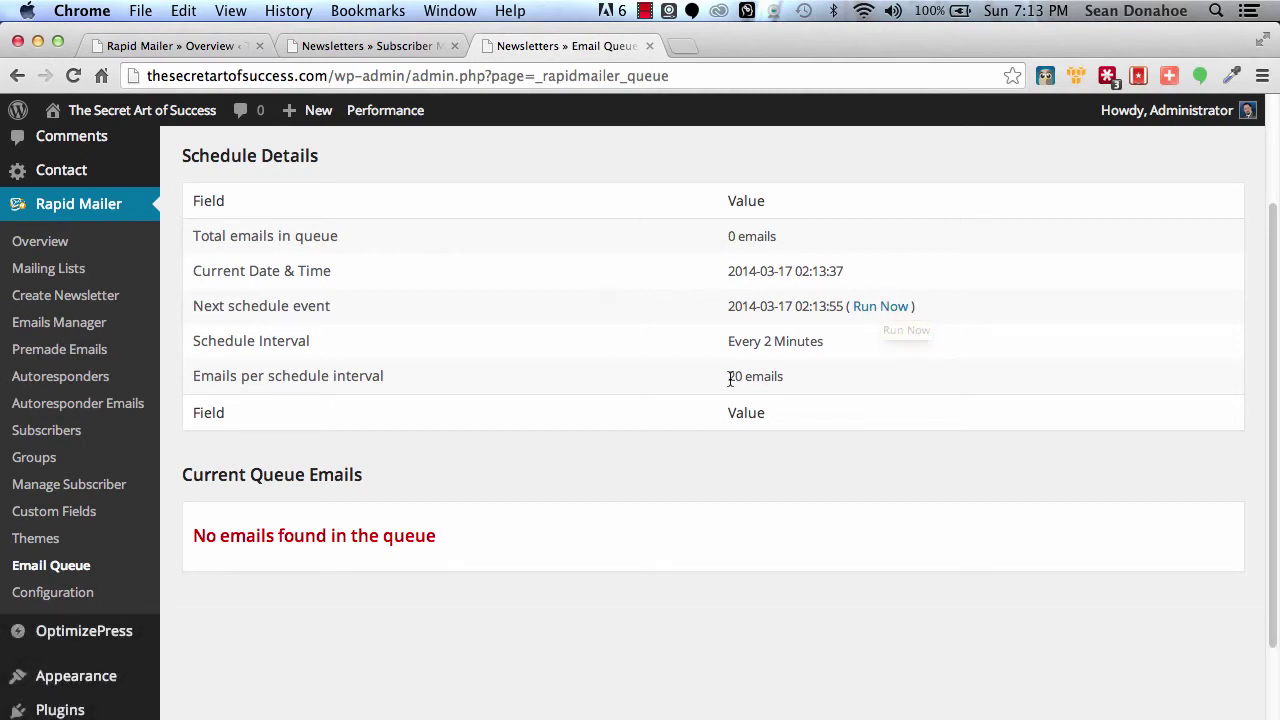
# Briefly highlight the '20 emails' per-interval value, then go to the General Configuration page.
pyautogui.moveTo(752, 377); pyautogui.dragTo(788, 376)
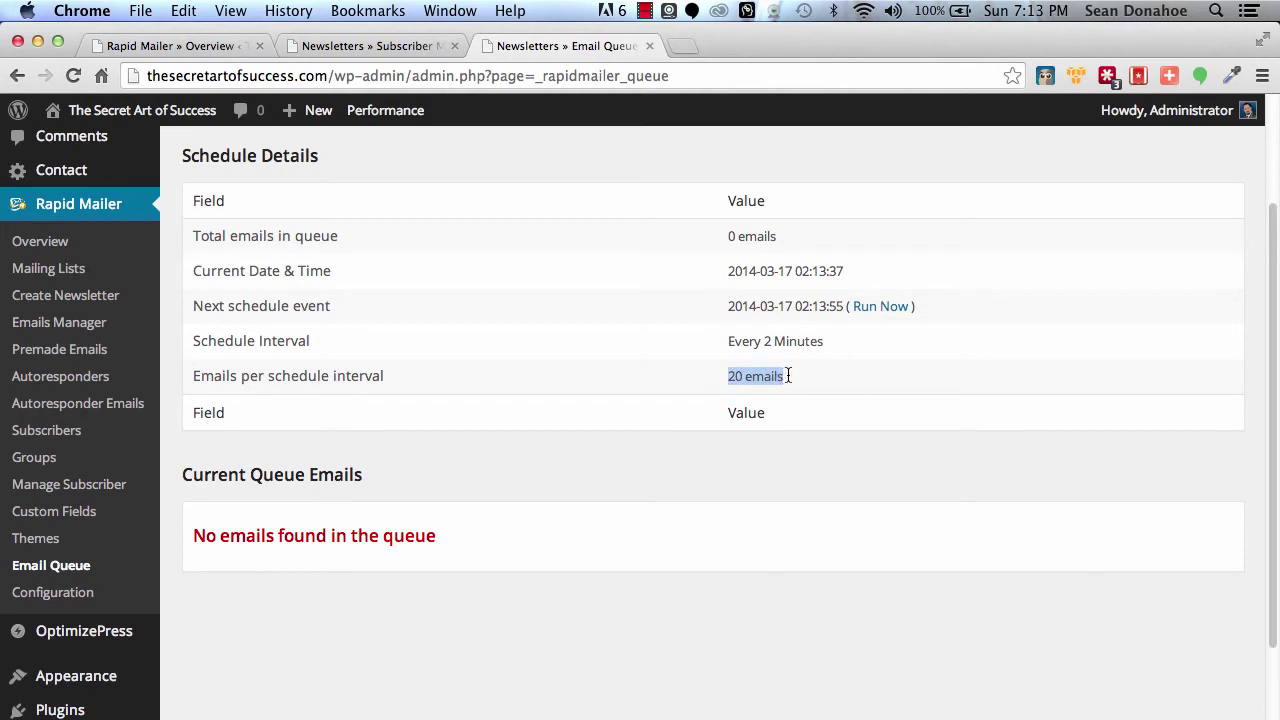
pyautogui.click(782, 377)
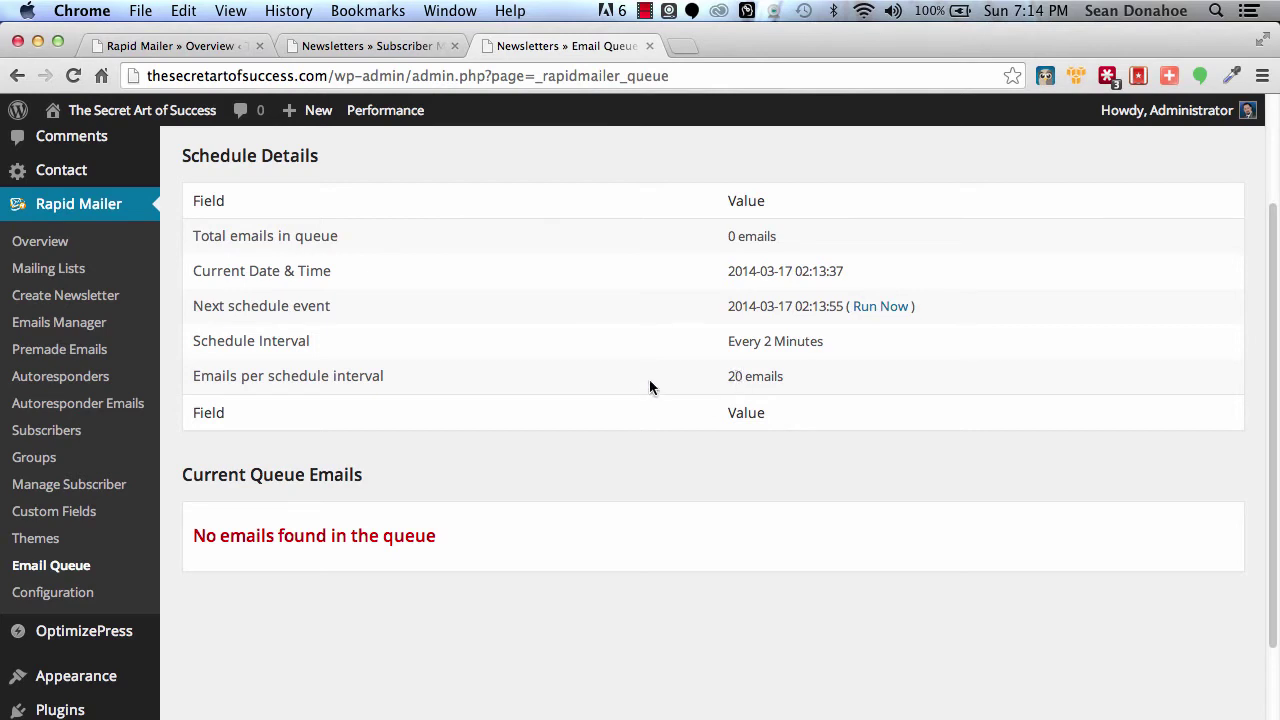
pyautogui.click(44, 602)
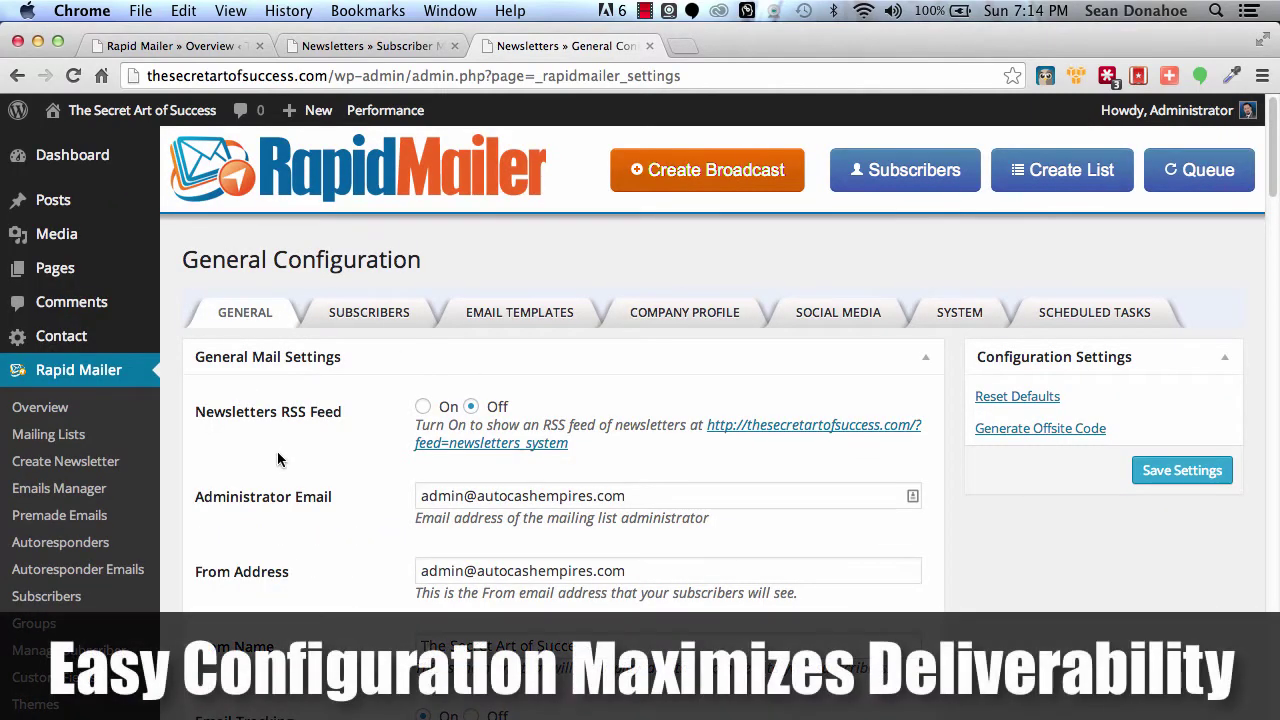
pyautogui.scroll(-2, 351, 494)
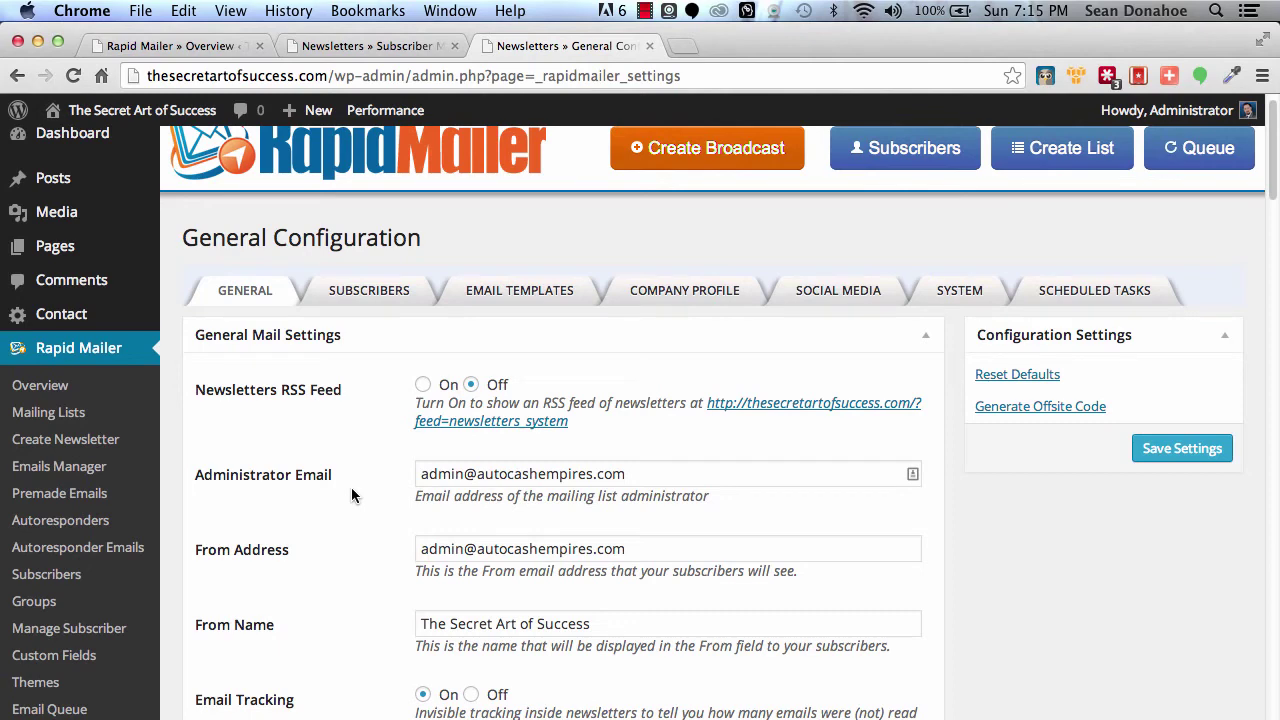
pyautogui.scroll(1, 350, 498)
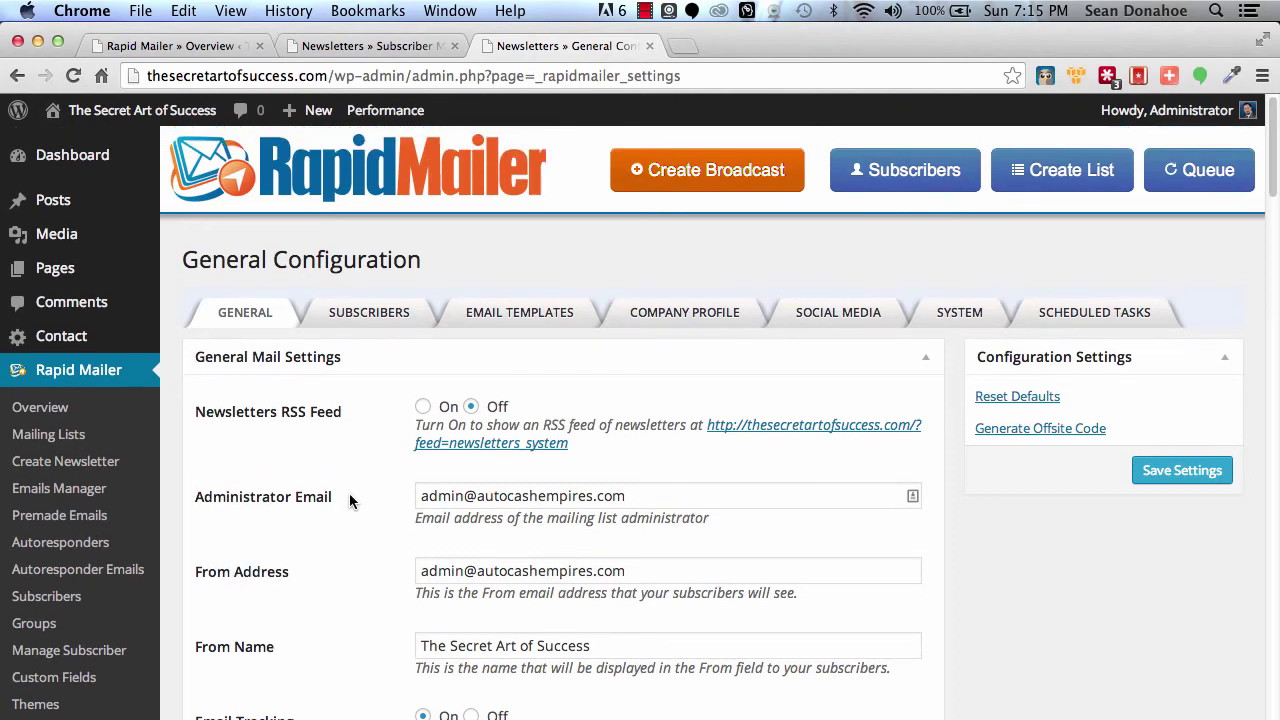
pyautogui.scroll(-12, 349, 494)
pyautogui.scroll(-1, 349, 501)
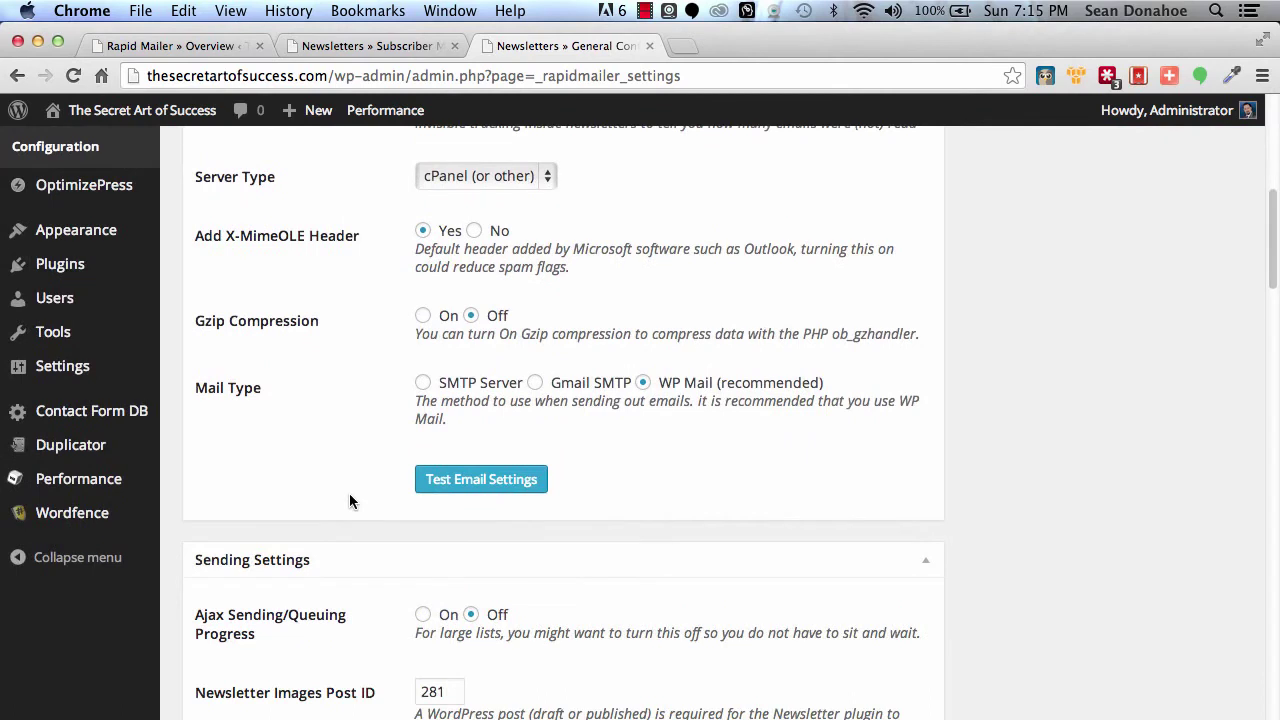
# Try Gmail SMTP and WP Mail, then set Mail Type to SMTP Server.
pyautogui.click(543, 383)
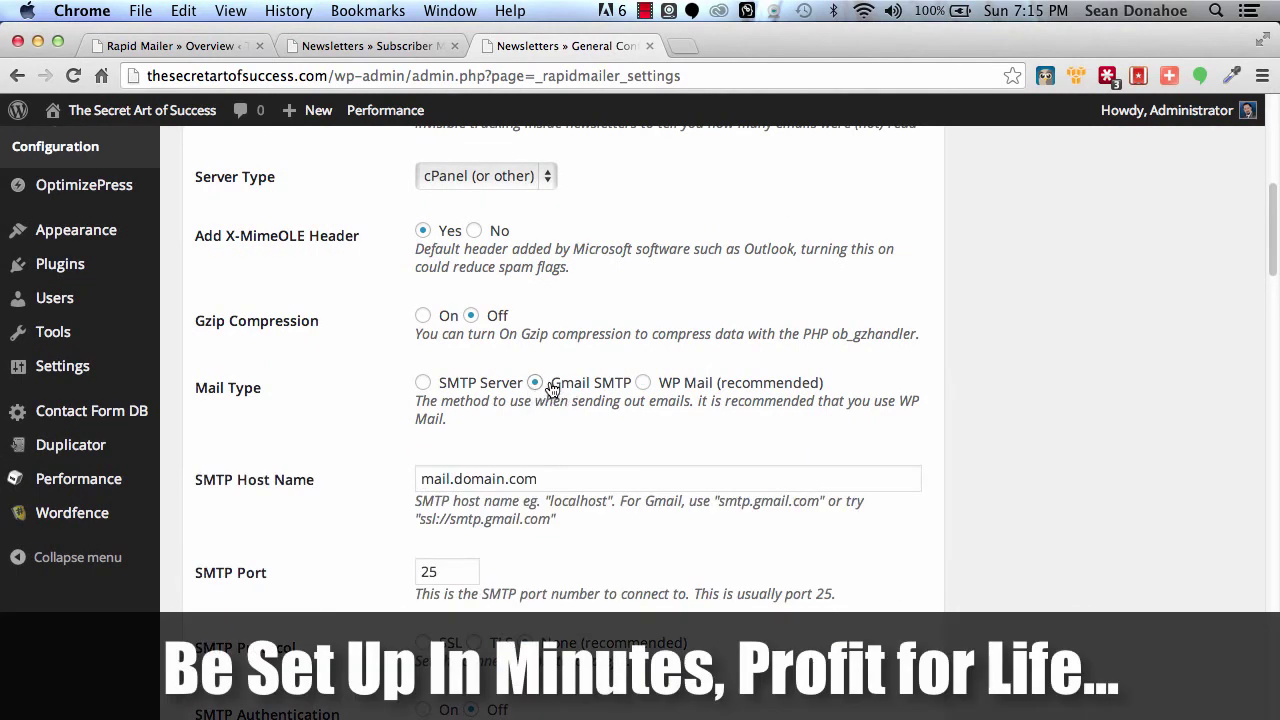
pyautogui.click(643, 383)
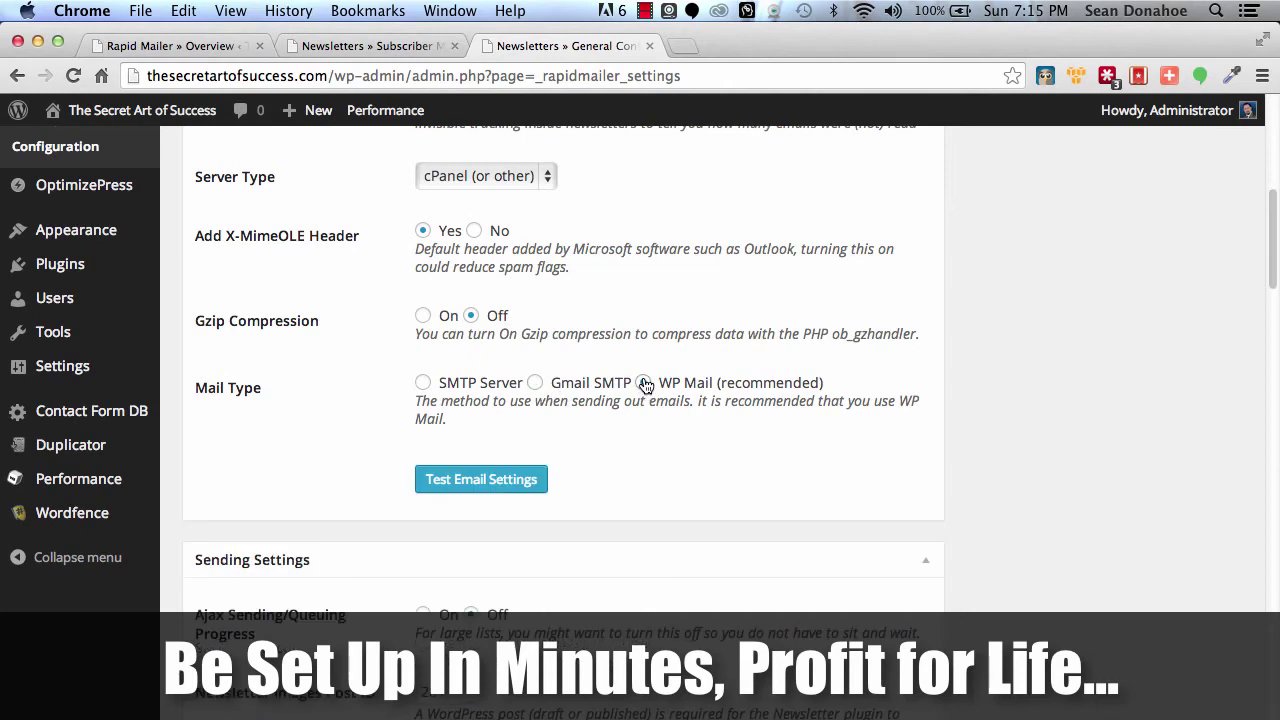
pyautogui.click(426, 386)
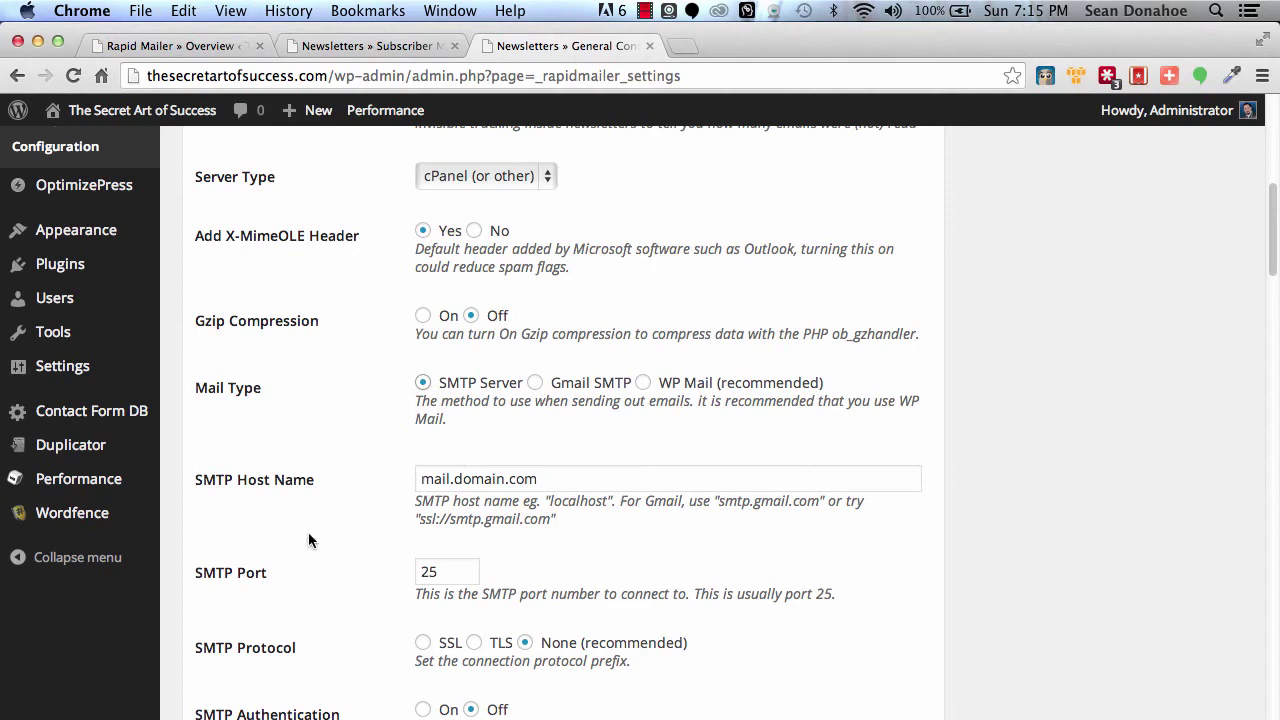
pyautogui.scroll(-3, 308, 537)
pyautogui.scroll(-7, 308, 540)
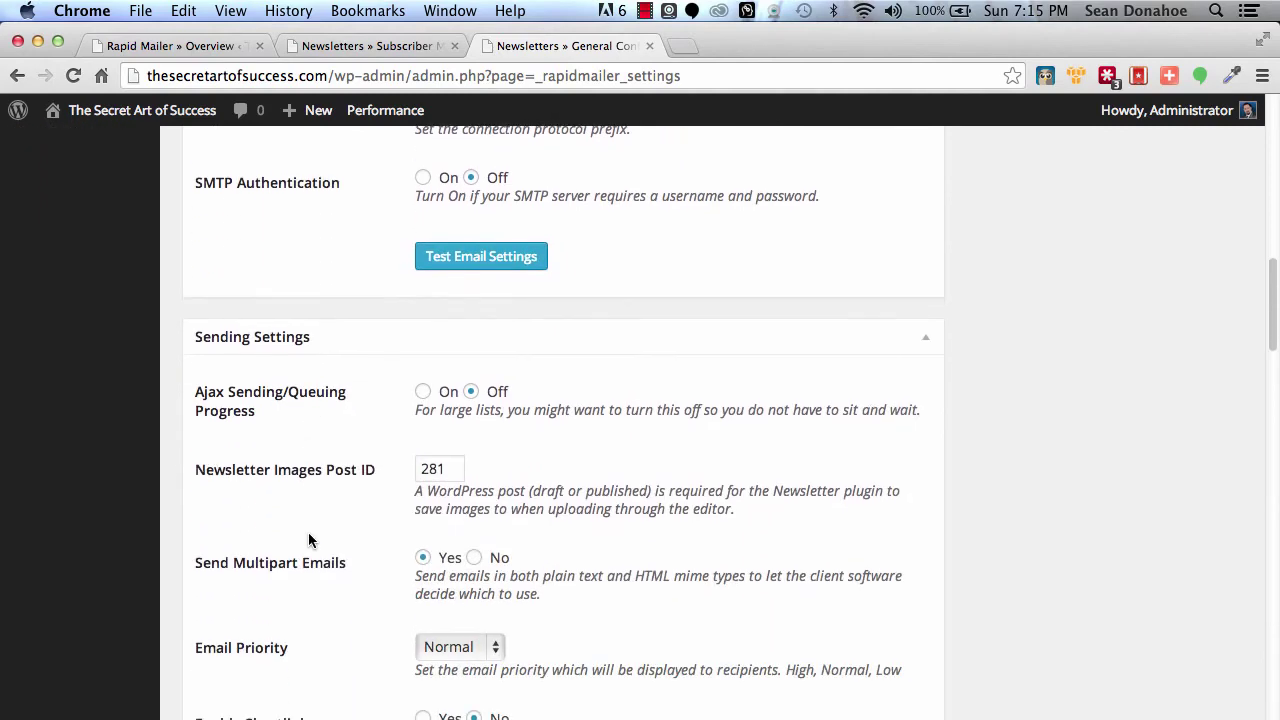
pyautogui.scroll(-15, 308, 540)
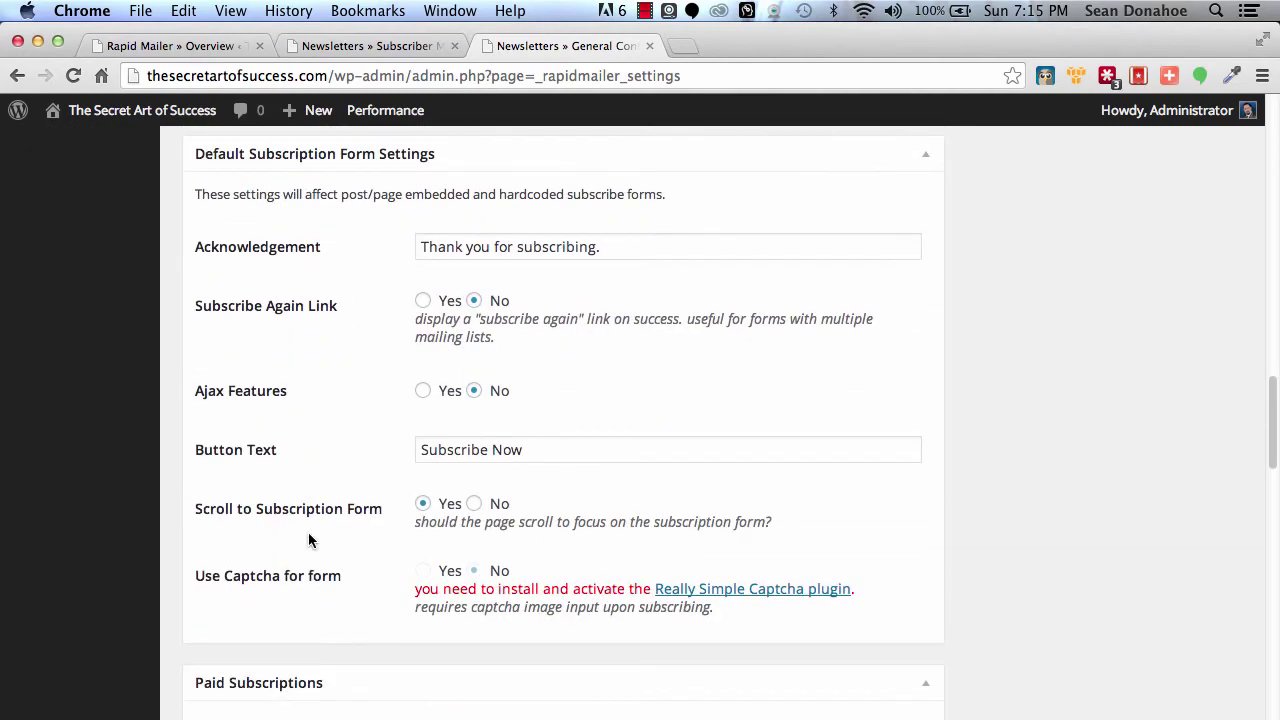
pyautogui.scroll(-12, 308, 540)
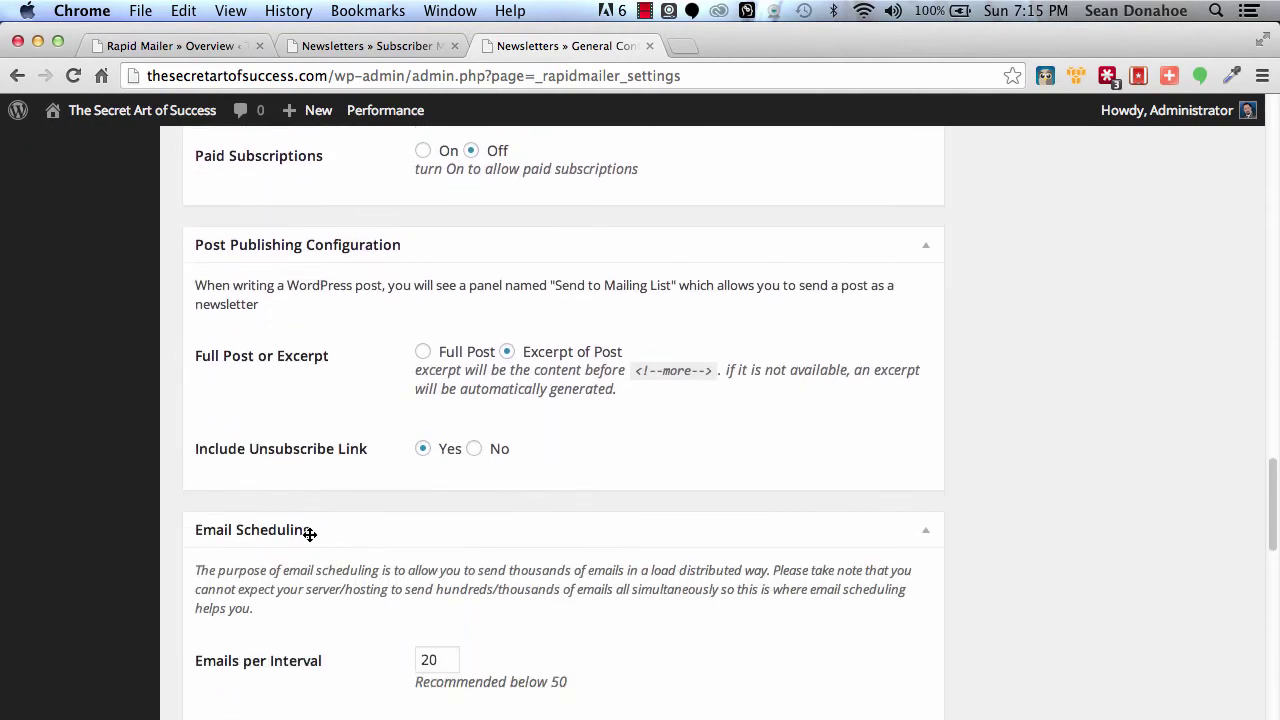
pyautogui.scroll(18, 308, 540)
pyautogui.scroll(20, 308, 540)
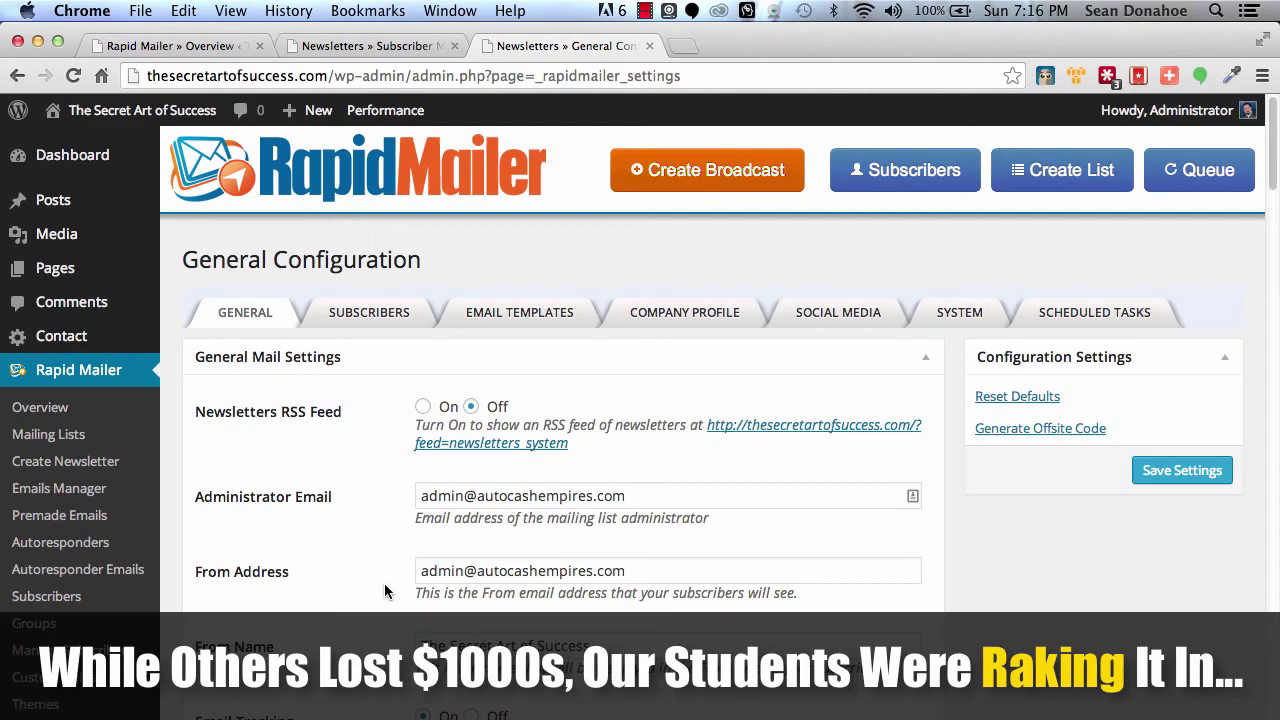
pyautogui.scroll(-15, 385, 588)
pyautogui.scroll(-12, 384, 584)
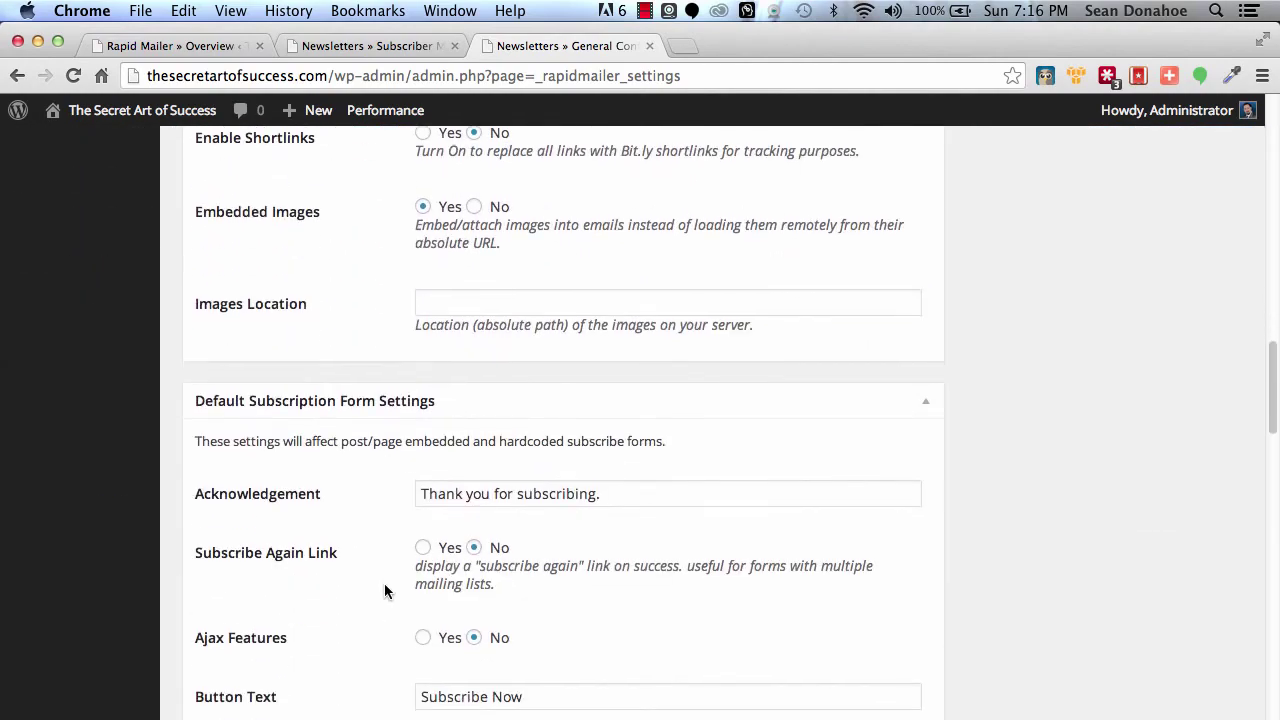
pyautogui.scroll(-3, 385, 585)
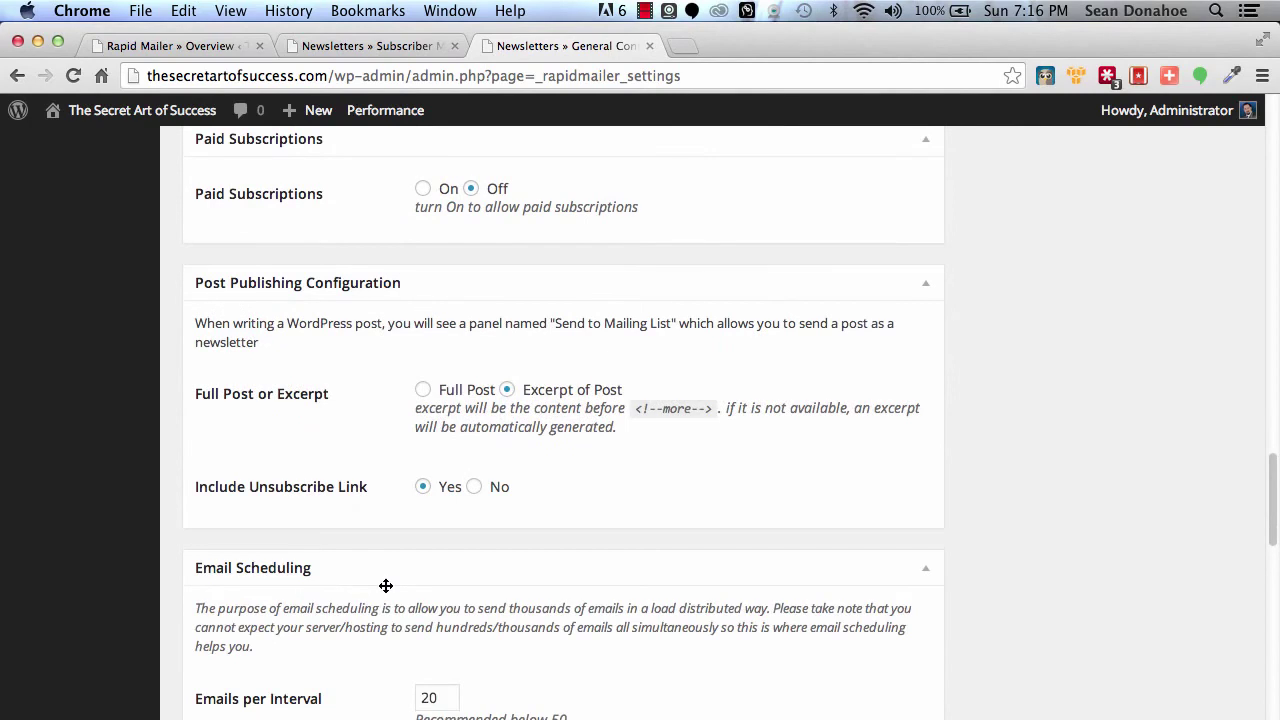
pyautogui.scroll(2, 385, 585)
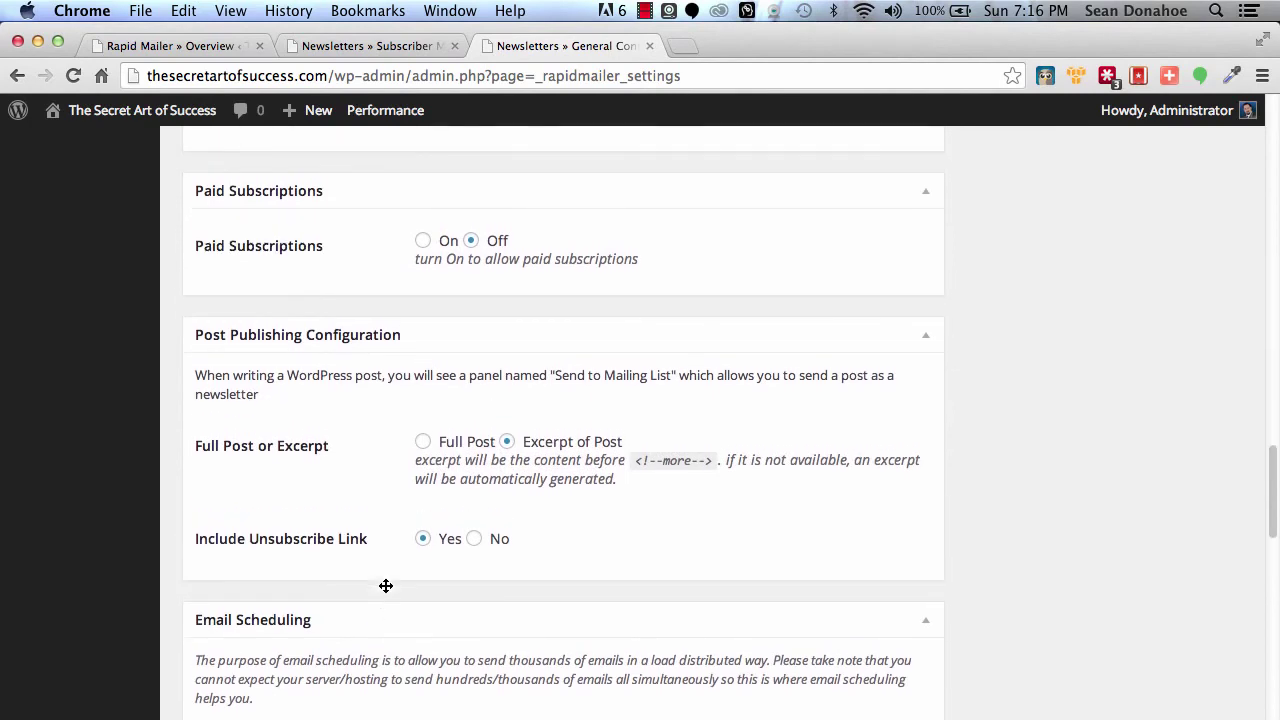
pyautogui.click(420, 280)
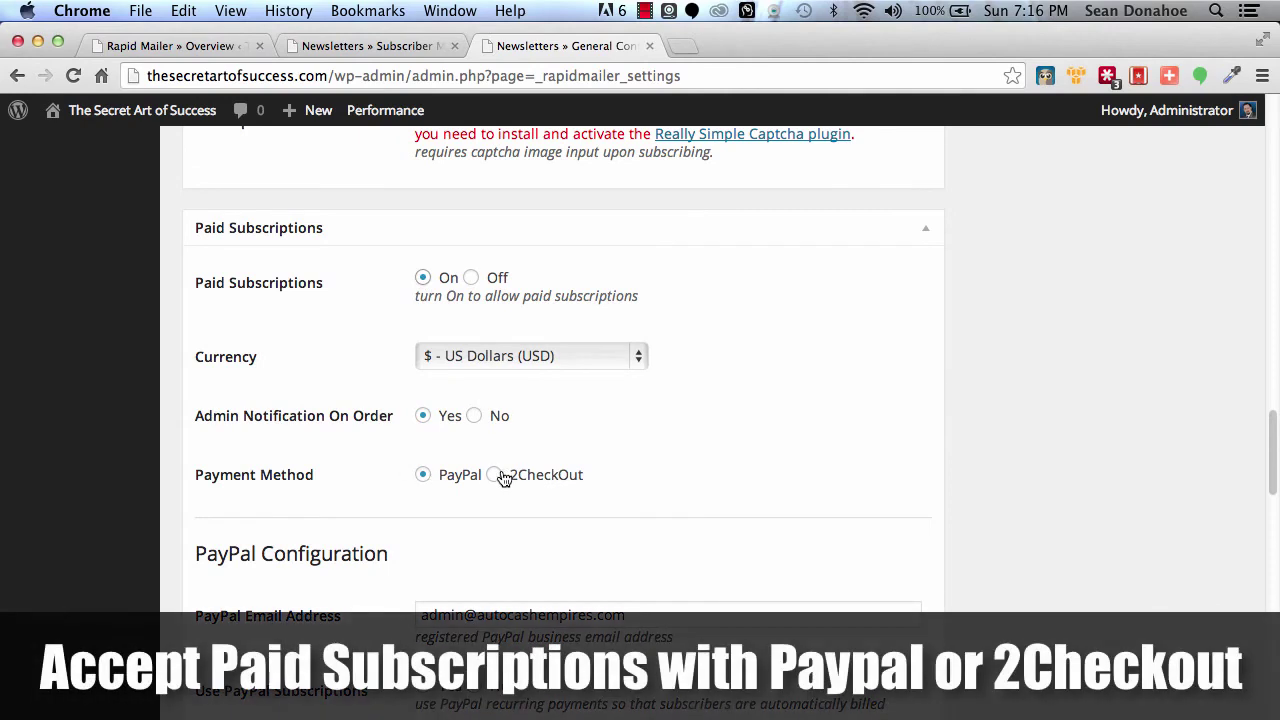
pyautogui.scroll(-1, 329, 514)
pyautogui.scroll(-2, 329, 514)
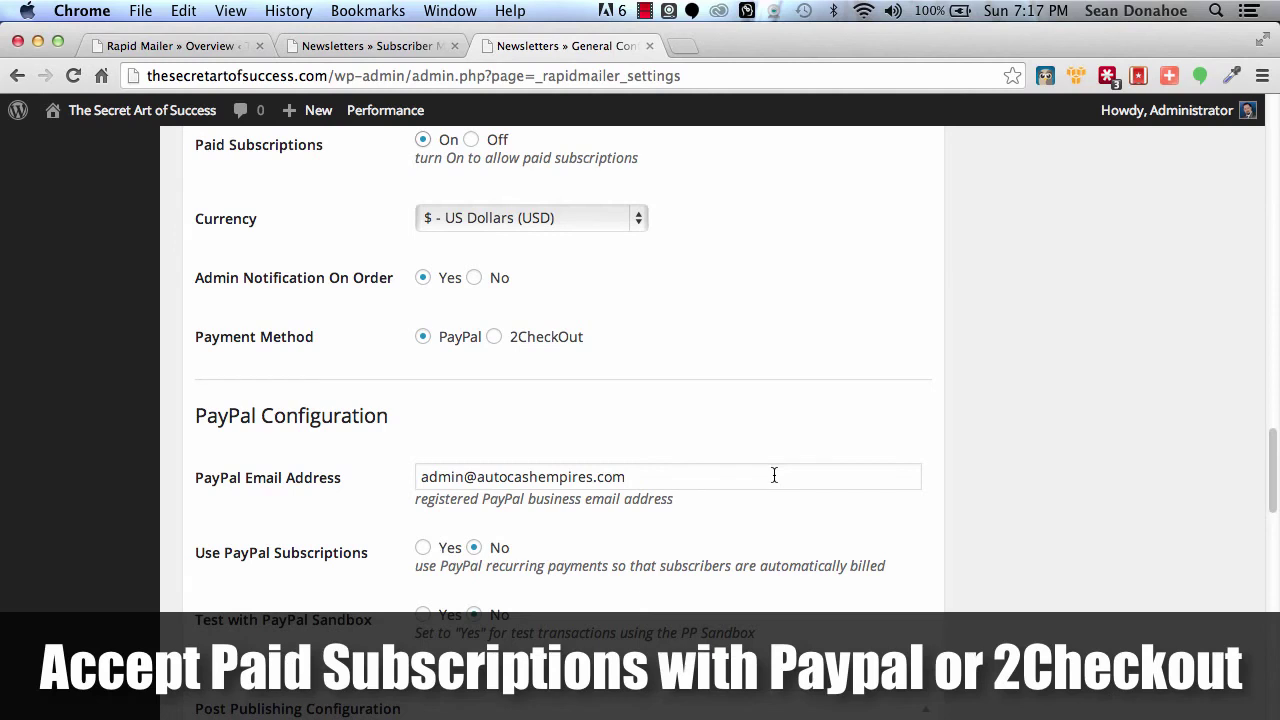
pyautogui.scroll(1, 644, 384)
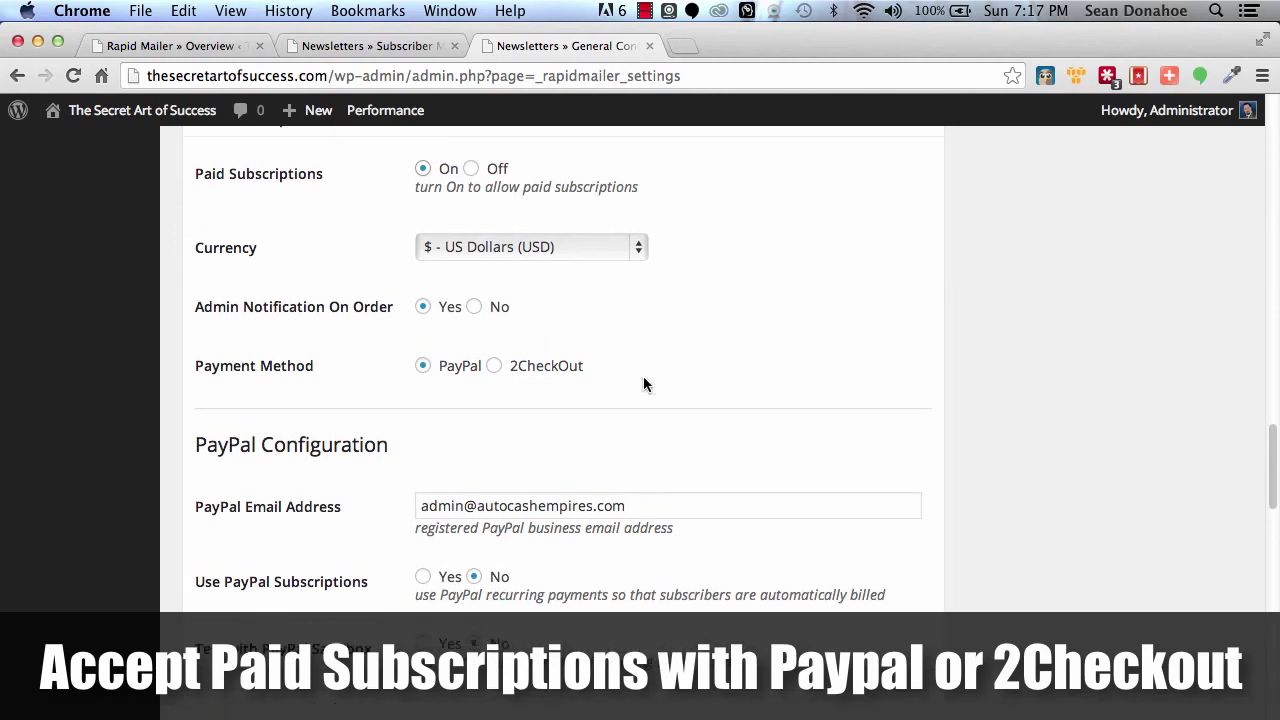
pyautogui.click(471, 169)
pyautogui.scroll(-20, 194, 589)
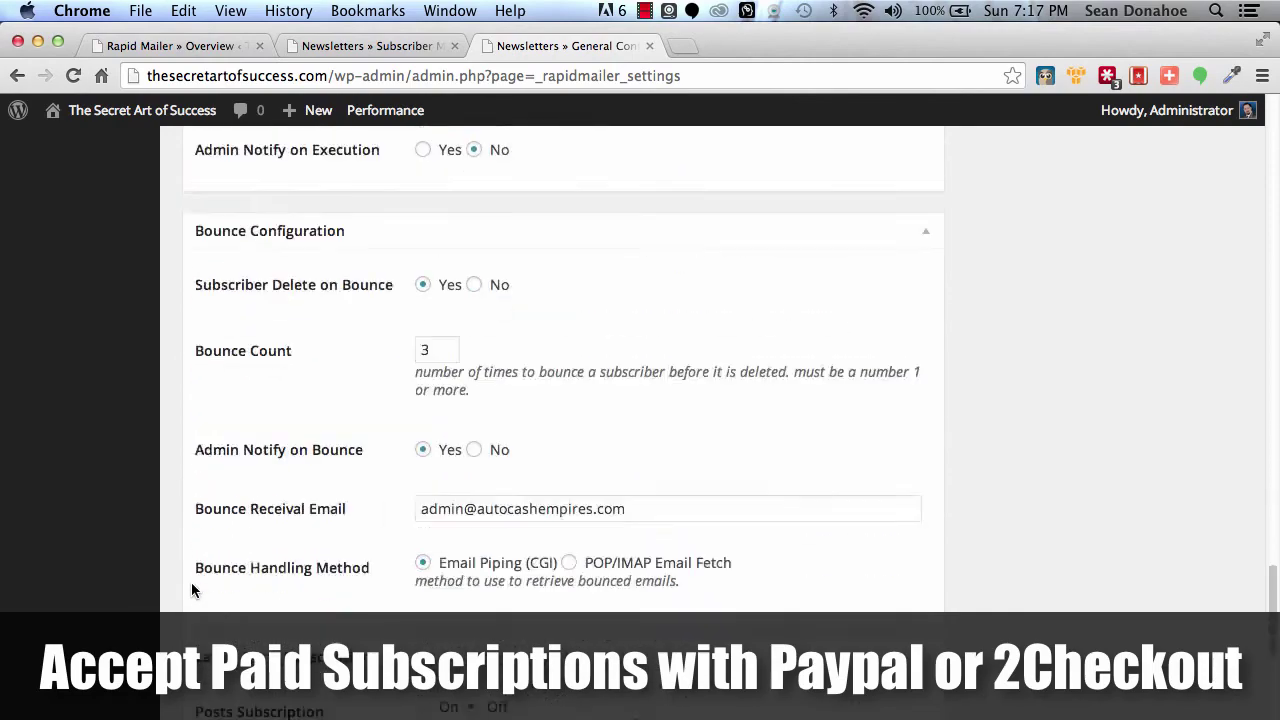
pyautogui.scroll(20, 191, 590)
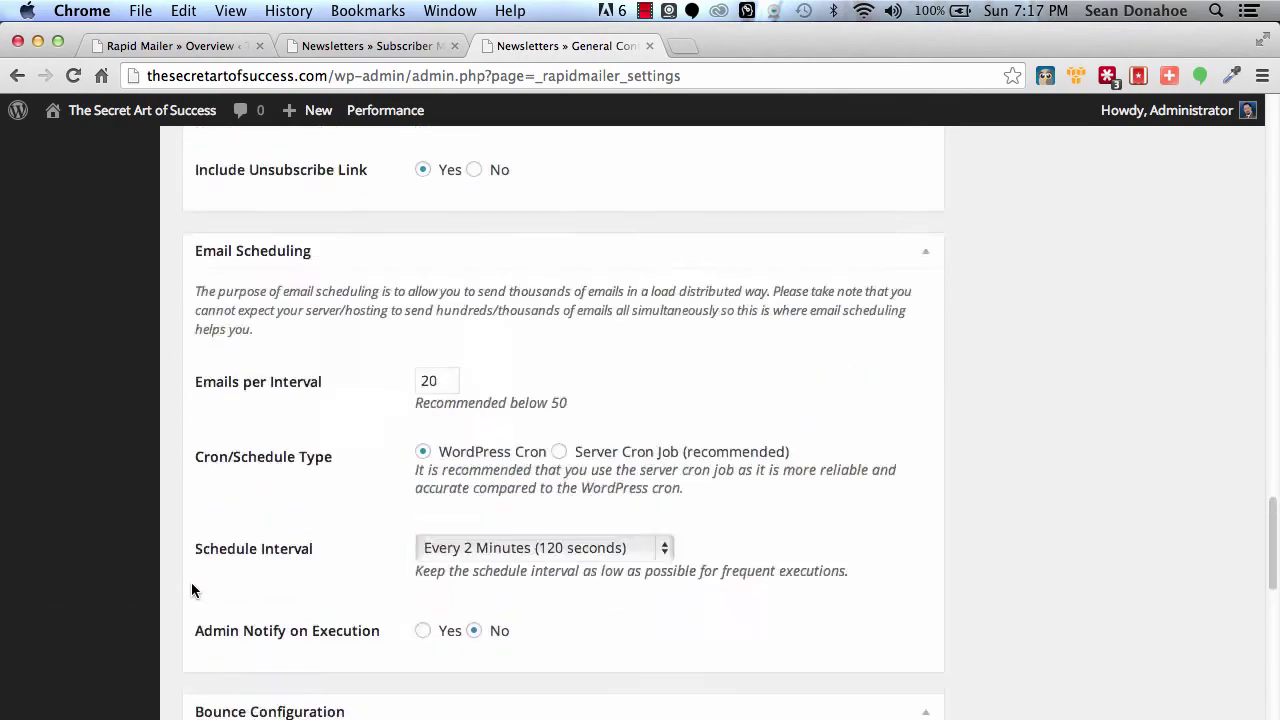